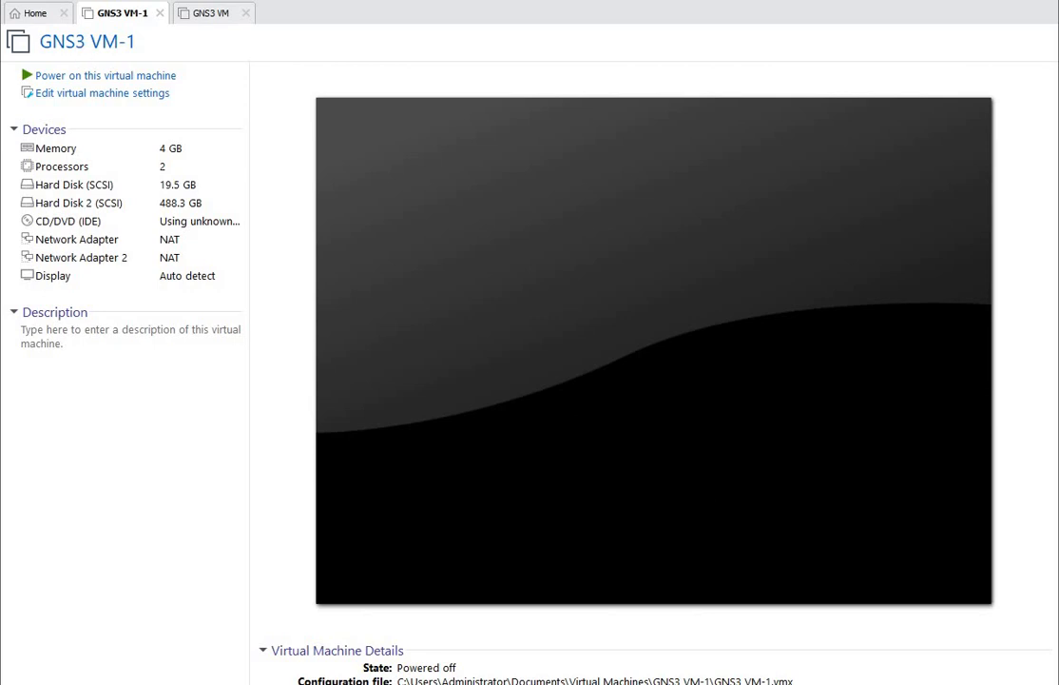
Step: Start a new virtual machine with the typical configuration, operating system installed later, and Microsoft Windows Server 2019 as guest
{"action": "left_click", "coordinate": [21, 1]}
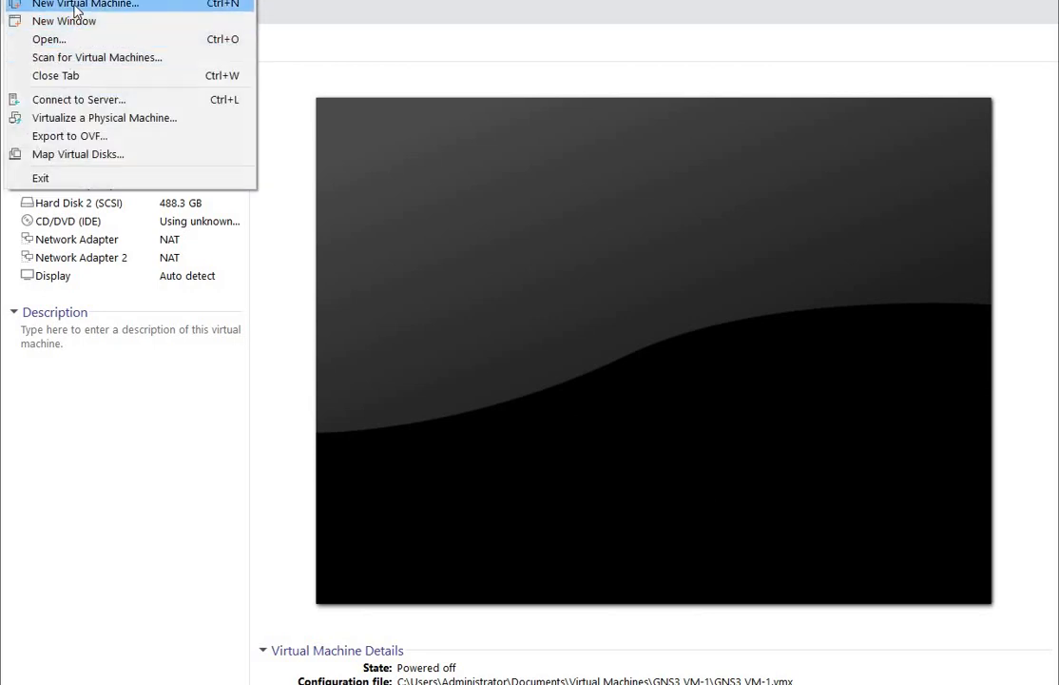
{"action": "left_click", "coordinate": [72, 4]}
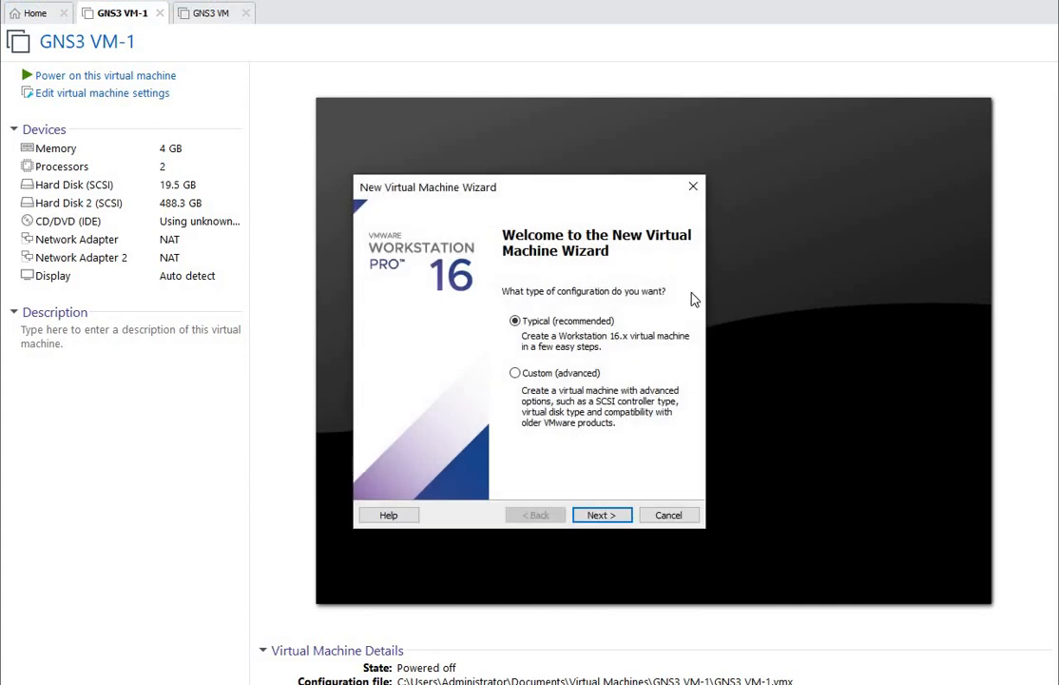
{"action": "left_click", "coordinate": [601, 518]}
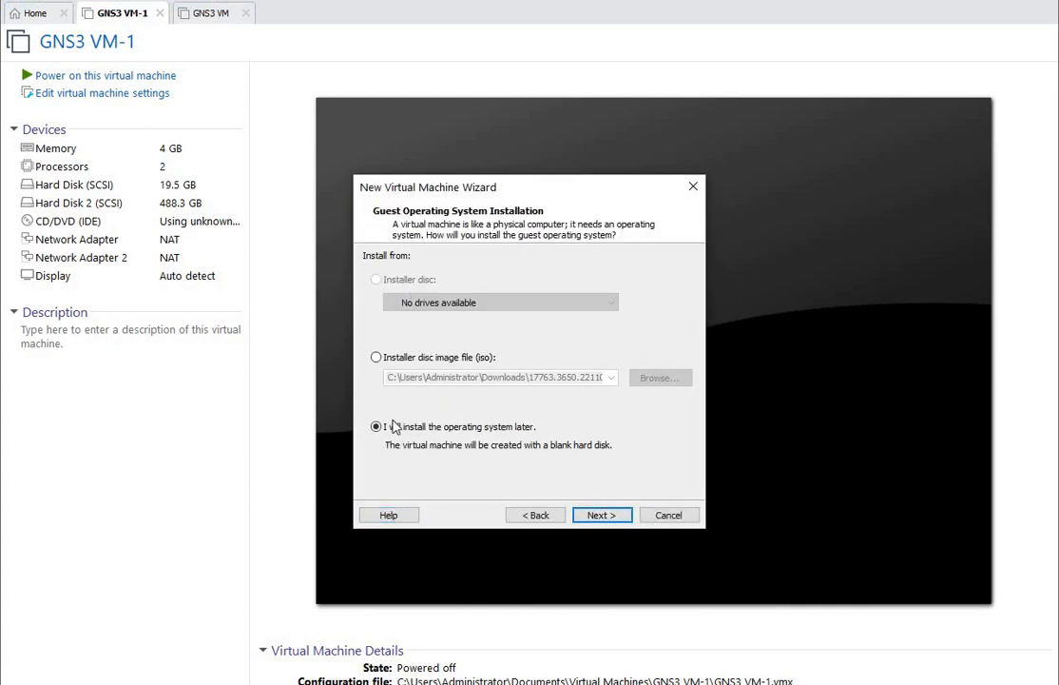
{"action": "left_click", "coordinate": [602, 516]}
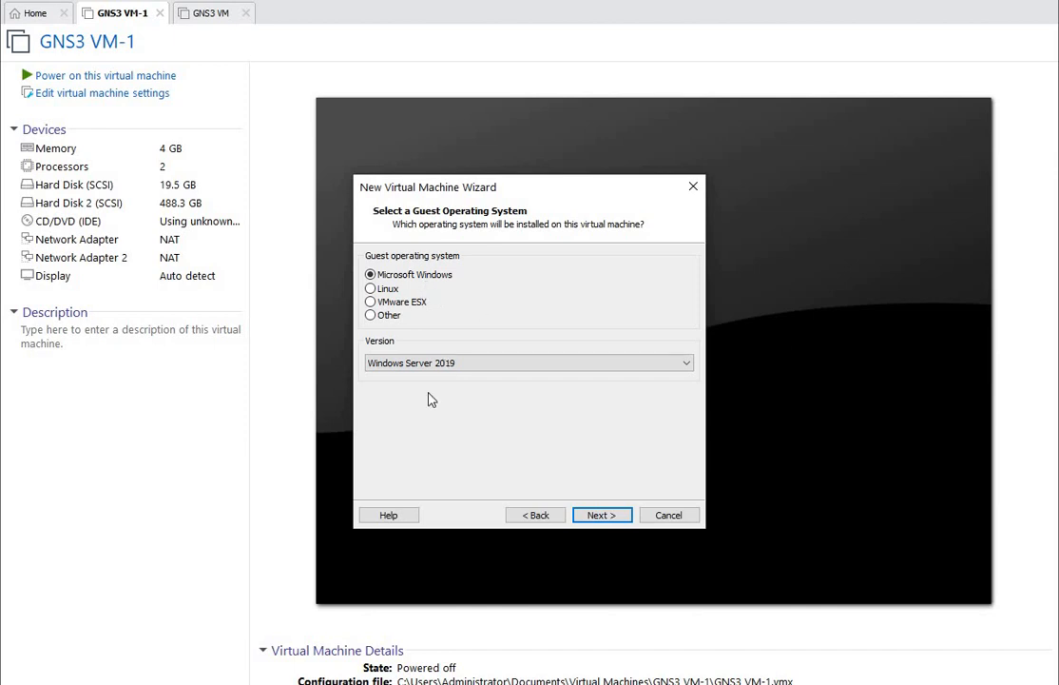
{"action": "left_click", "coordinate": [603, 516]}
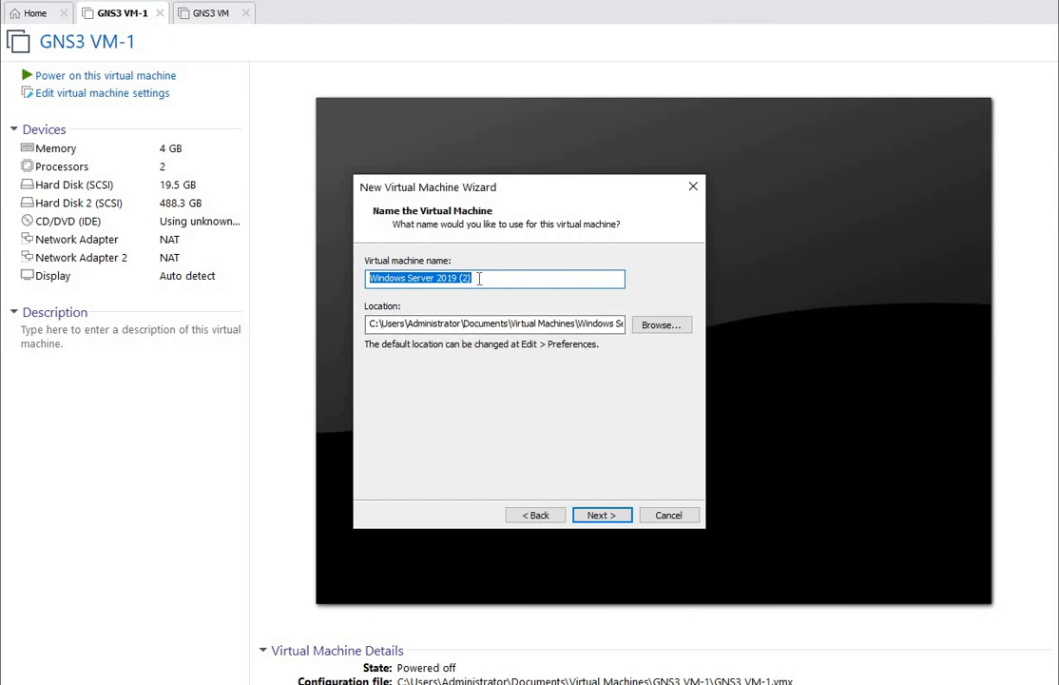
Step: Name the virtual machine Win2k19SRV-DC1 and set its location to d:\Win2k19SRV-DC1
{"action": "left_click_drag", "start_coordinate": [472, 278], "coordinate": [388, 285]}
{"action": "key", "text": "BackSpace"}
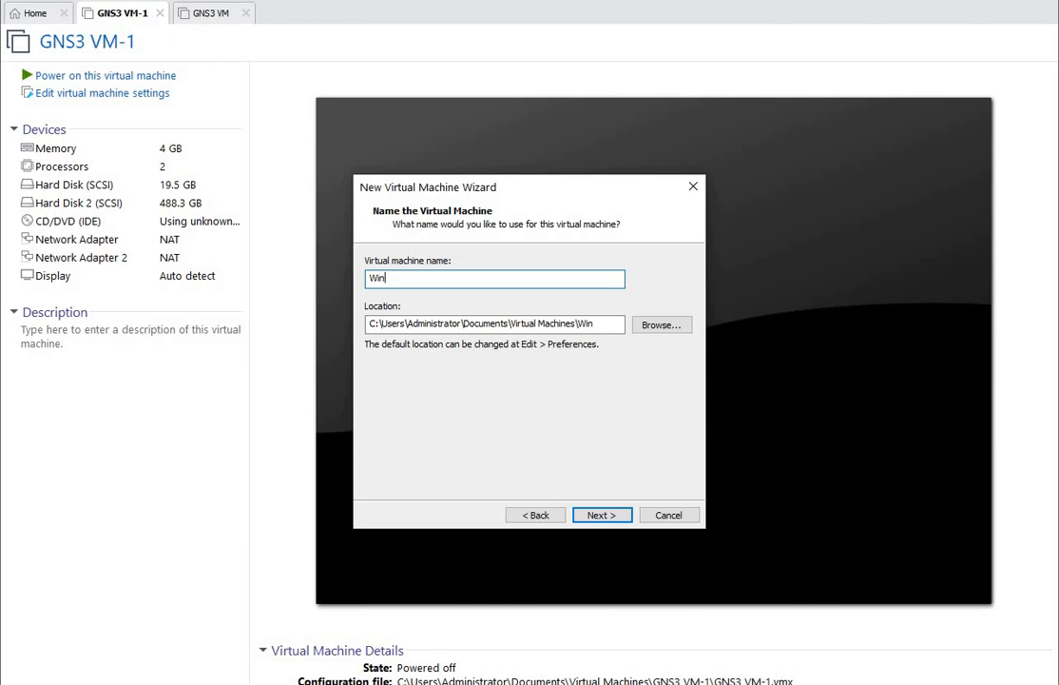
{"action": "type", "text": "2k19SRV-DC1"}
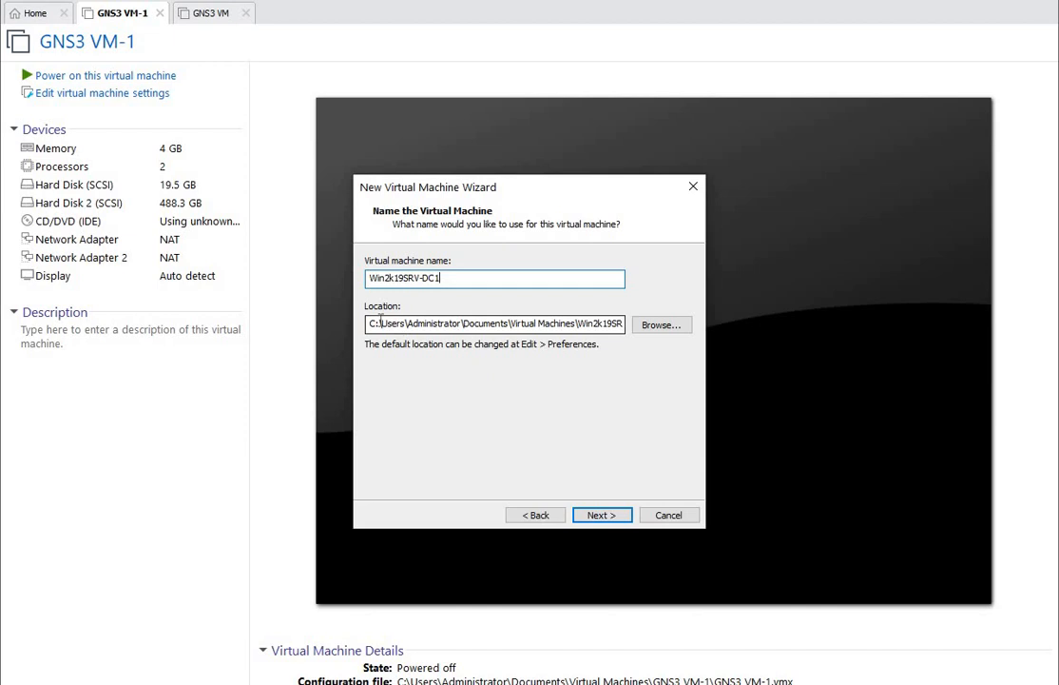
{"action": "left_click_drag", "start_coordinate": [370, 323], "coordinate": [575, 328]}
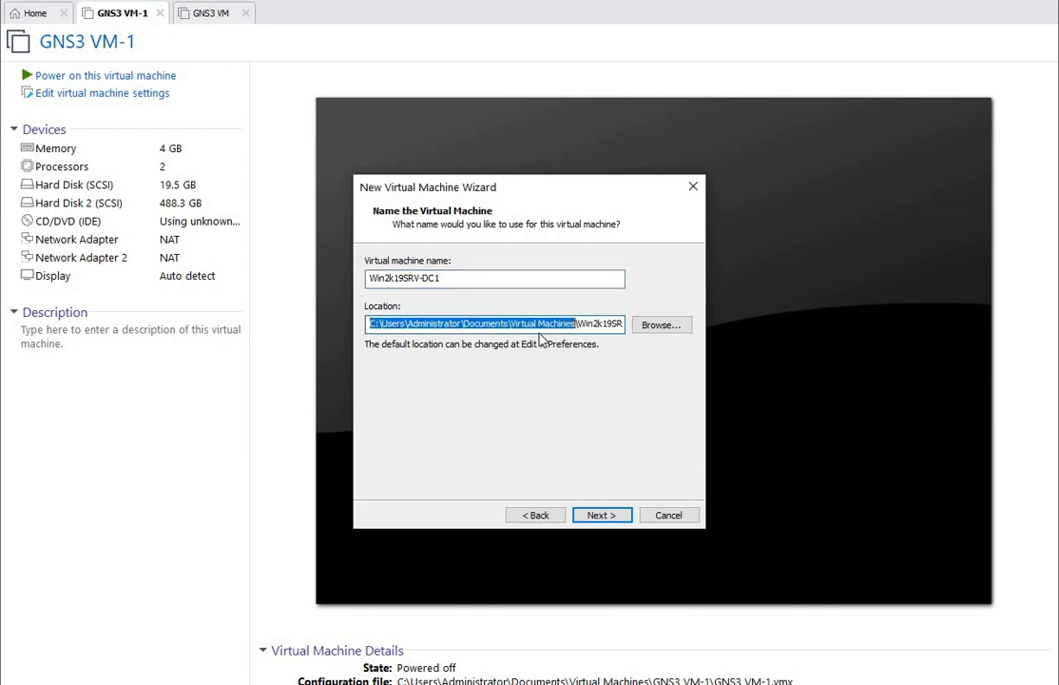
{"action": "type", "text": "d:\\Win2k19SRV-DC1"}
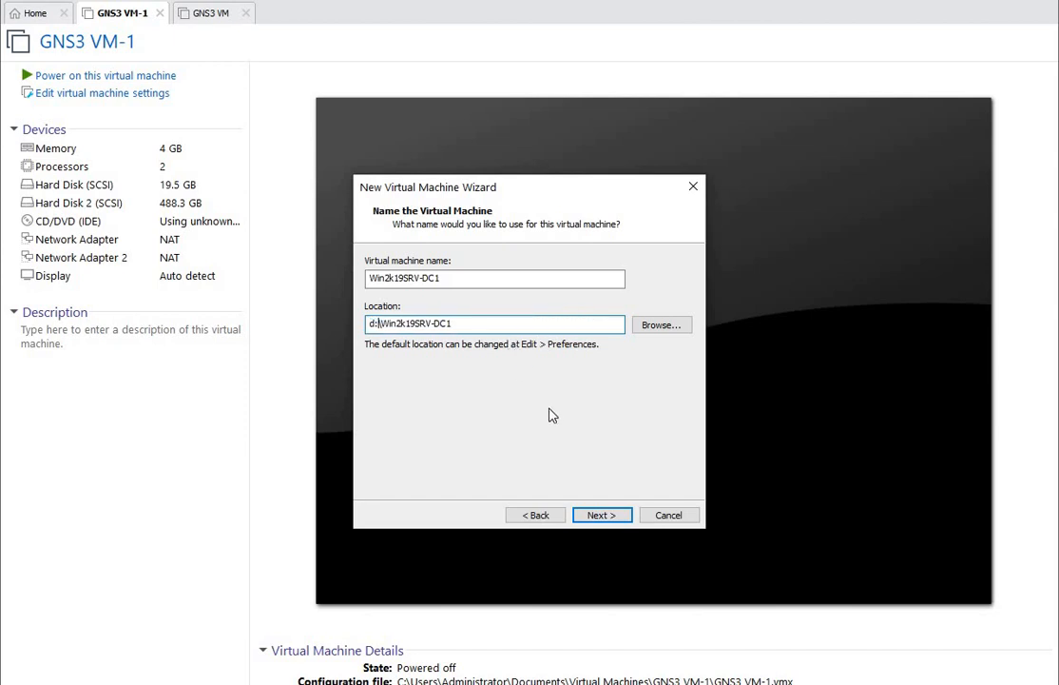
{"action": "left_click", "coordinate": [599, 516]}
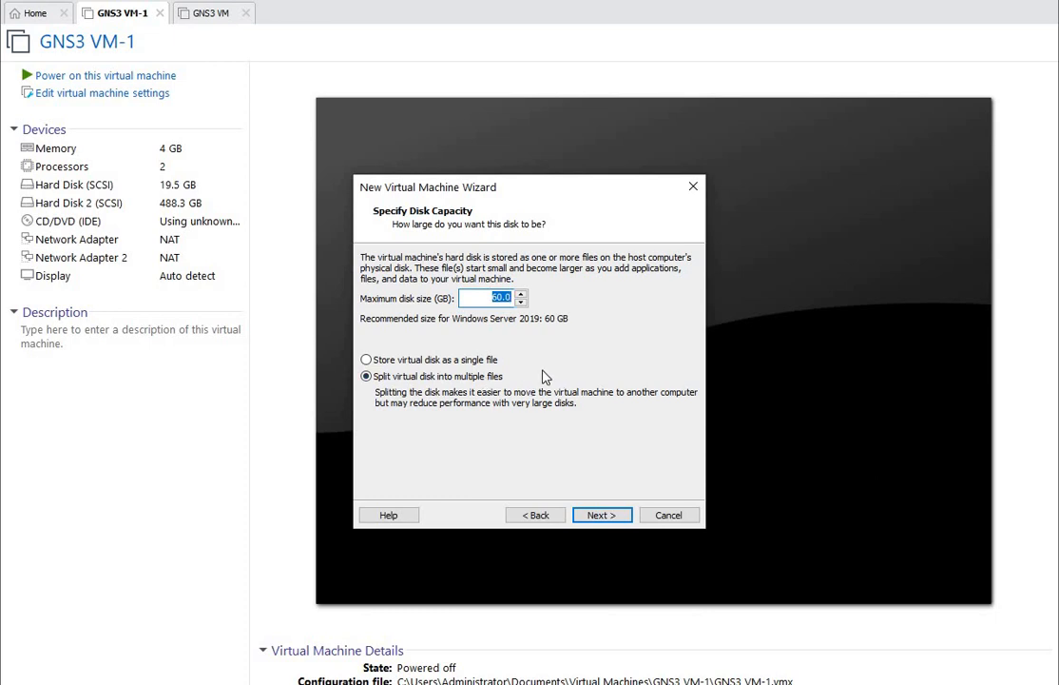
Step: Create the virtual machine with a 60 GB disk split into multiple files, and power it on, agreeing to connect the virtual device
{"action": "left_click", "coordinate": [594, 515]}
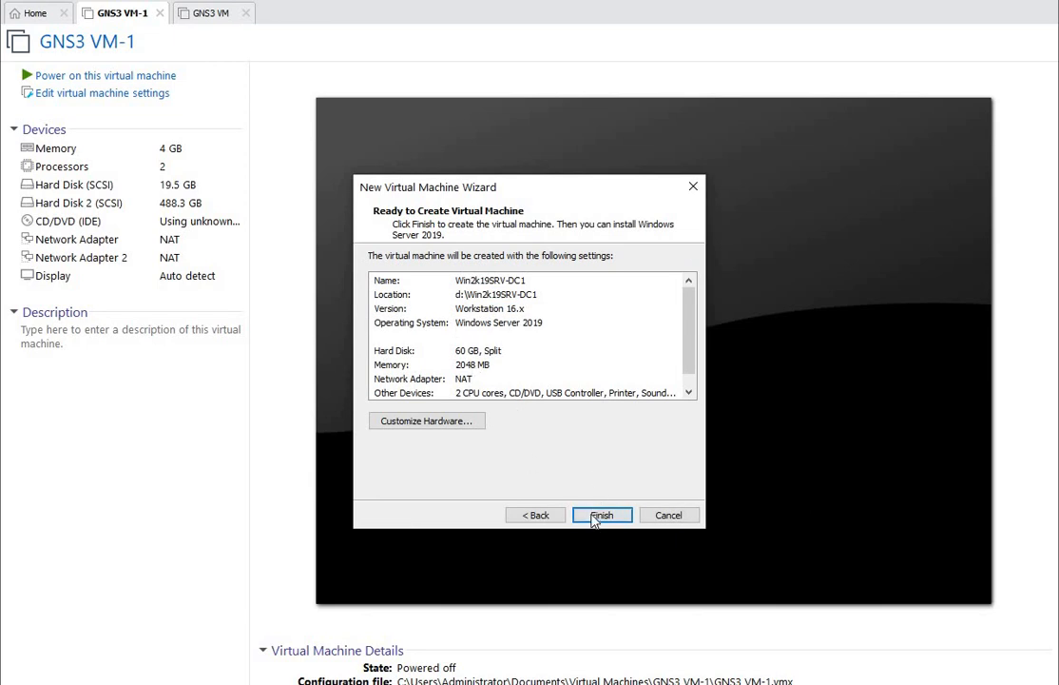
{"action": "left_click", "coordinate": [594, 514]}
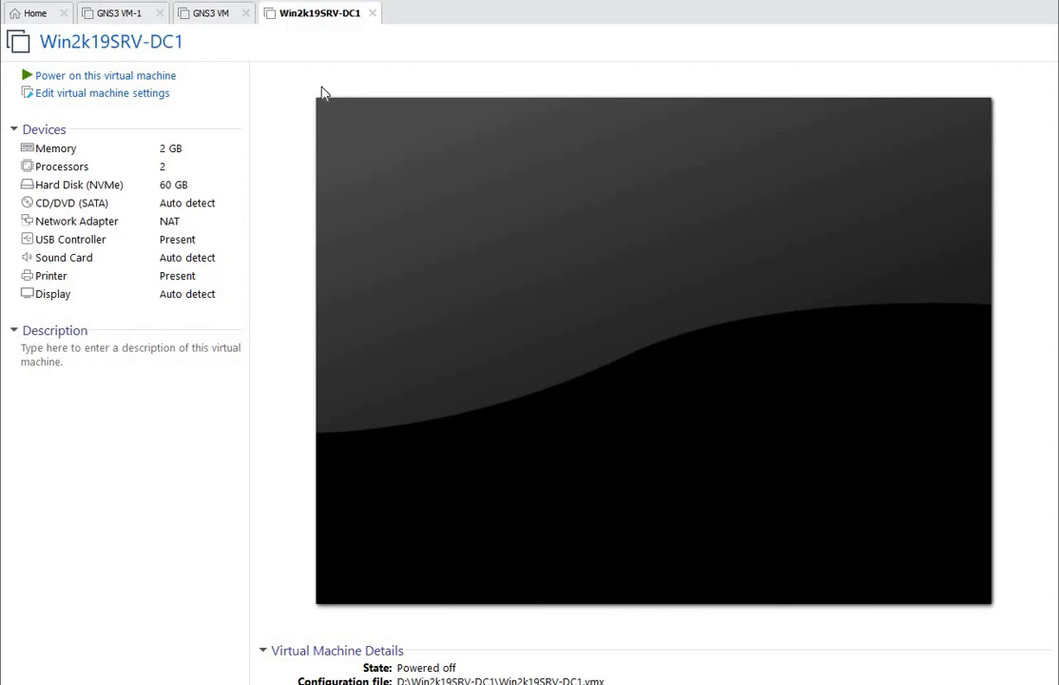
{"action": "left_click", "coordinate": [123, 82]}
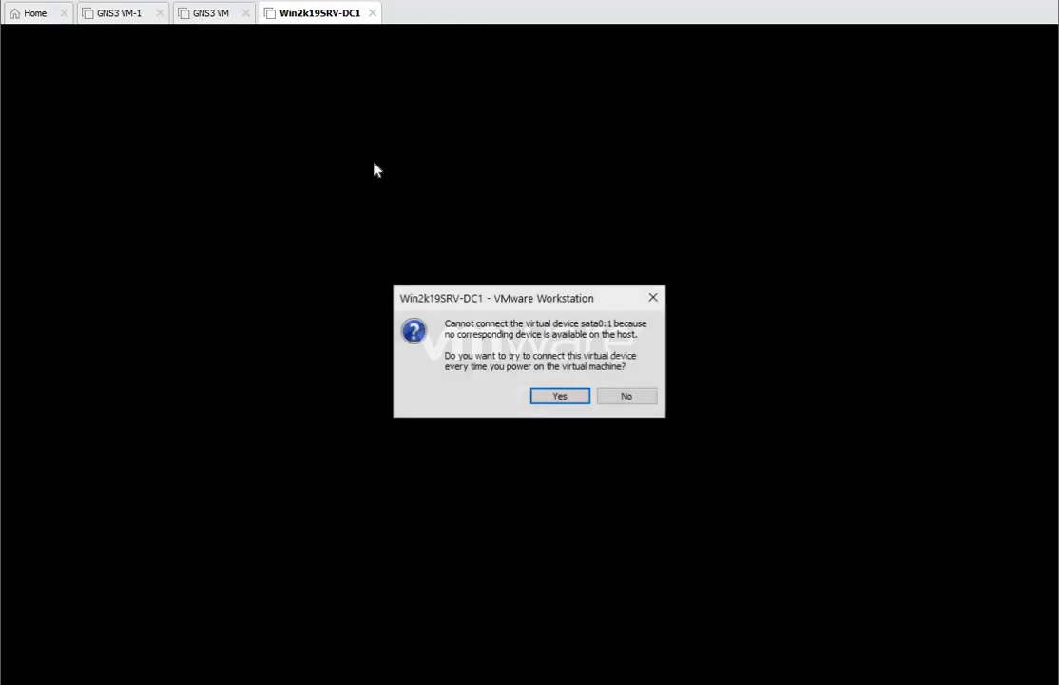
{"action": "left_click", "coordinate": [549, 398]}
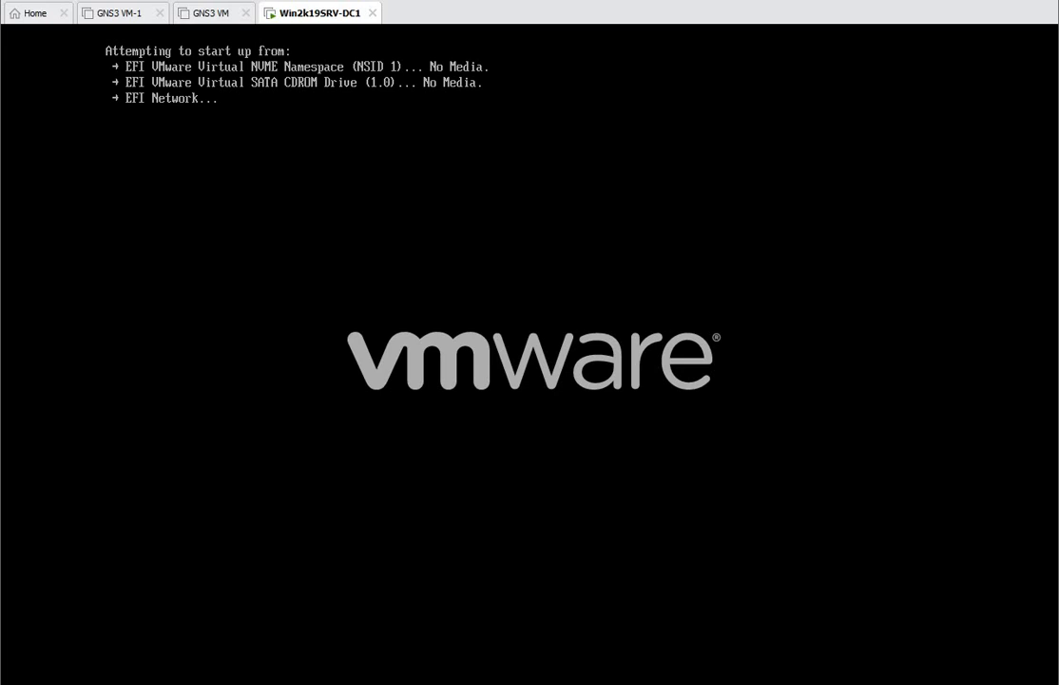
Step: Set the virtual machine's CD/DVD drive to use the ISO image 17763.3650.221105-1748.rs5_release_svc_refresh_SERVER_EVAL_x64FRE_en-us (5).iso from Downloads
{"action": "right_click", "coordinate": [314, 17]}
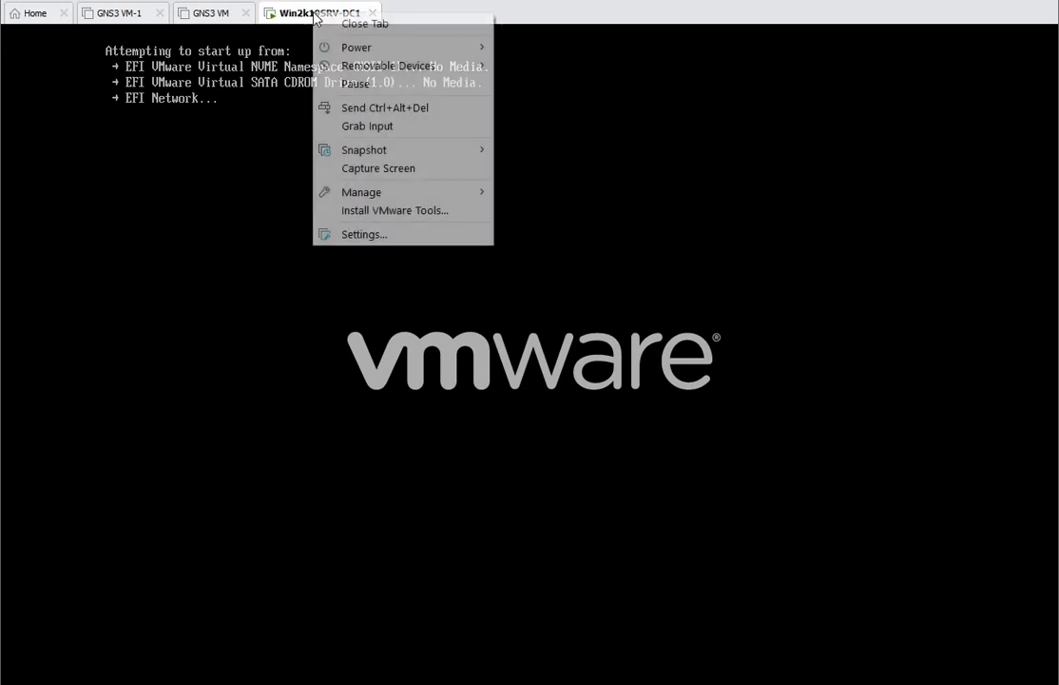
{"action": "left_click", "coordinate": [386, 234]}
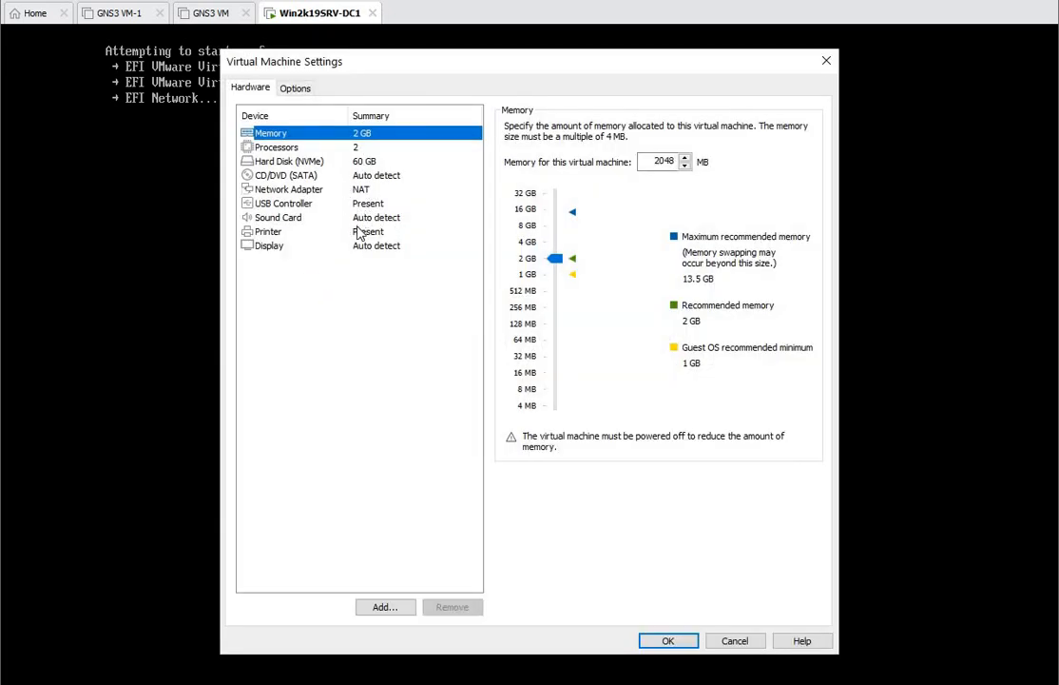
{"action": "left_click", "coordinate": [379, 177]}
{"action": "left_click", "coordinate": [510, 226]}
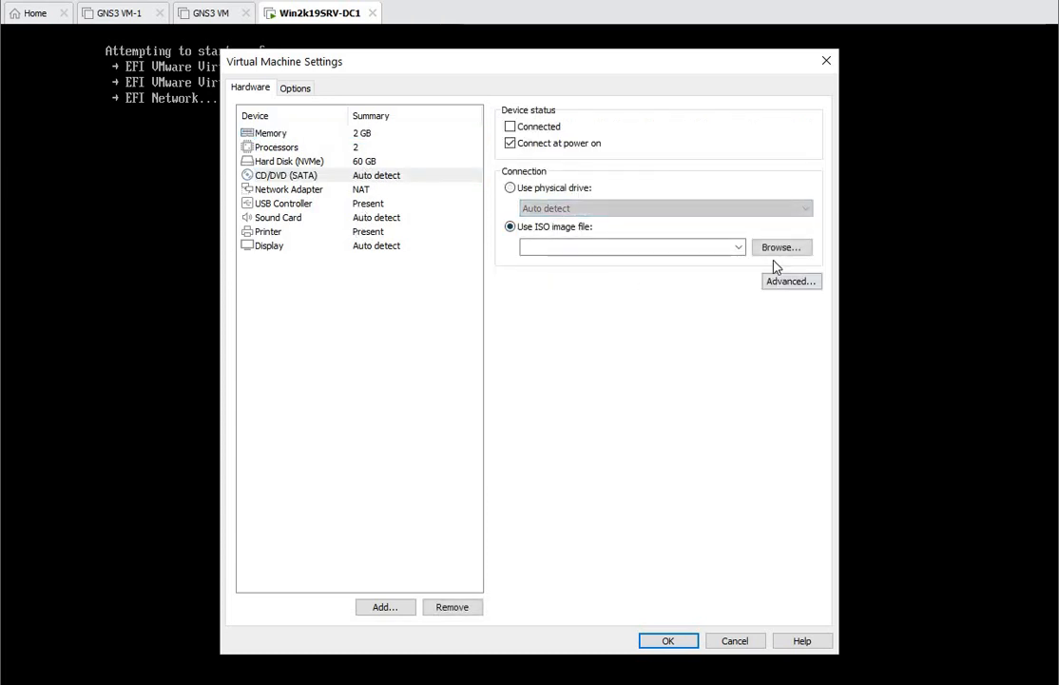
{"action": "left_click", "coordinate": [773, 249]}
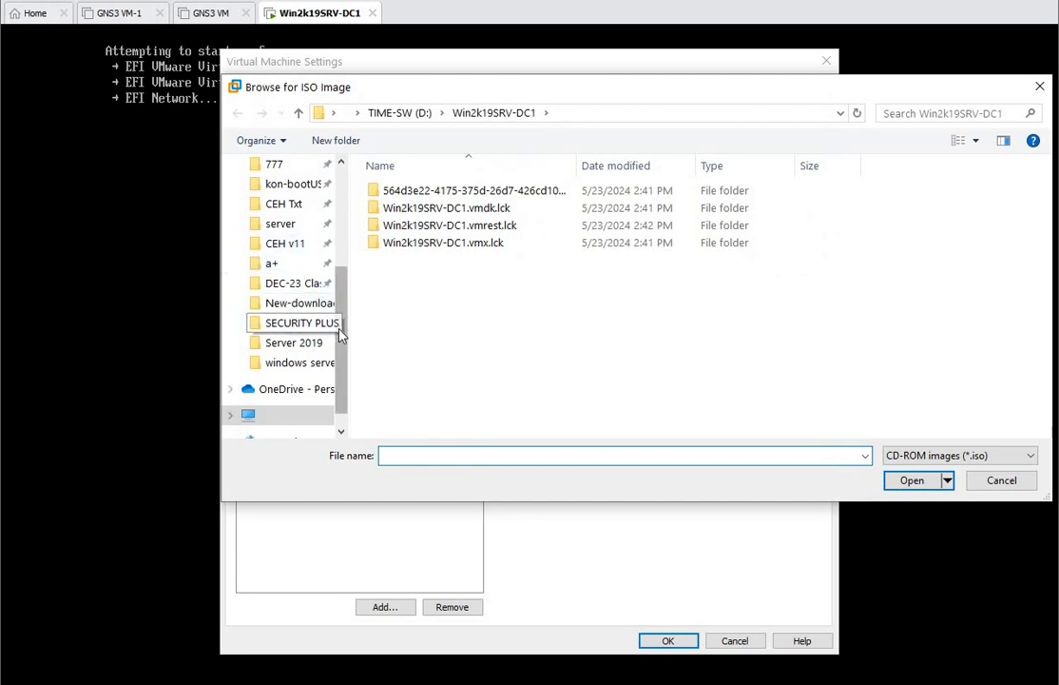
{"action": "scroll", "coordinate": [344, 256], "scroll_direction": "up", "scroll_amount": 3}
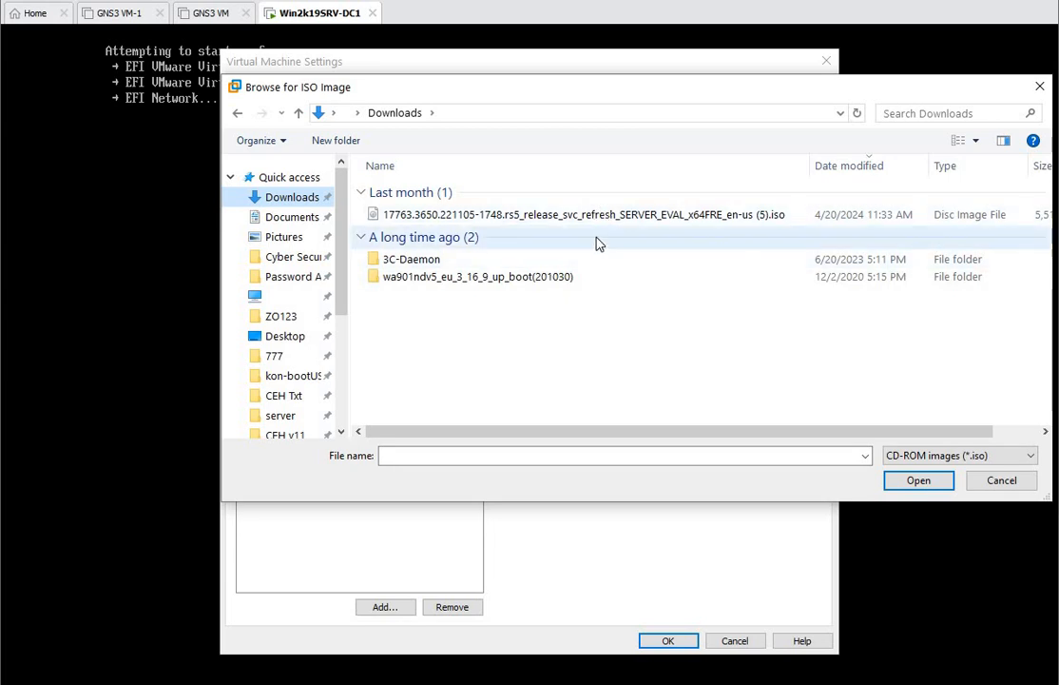
{"action": "left_click", "coordinate": [591, 217]}
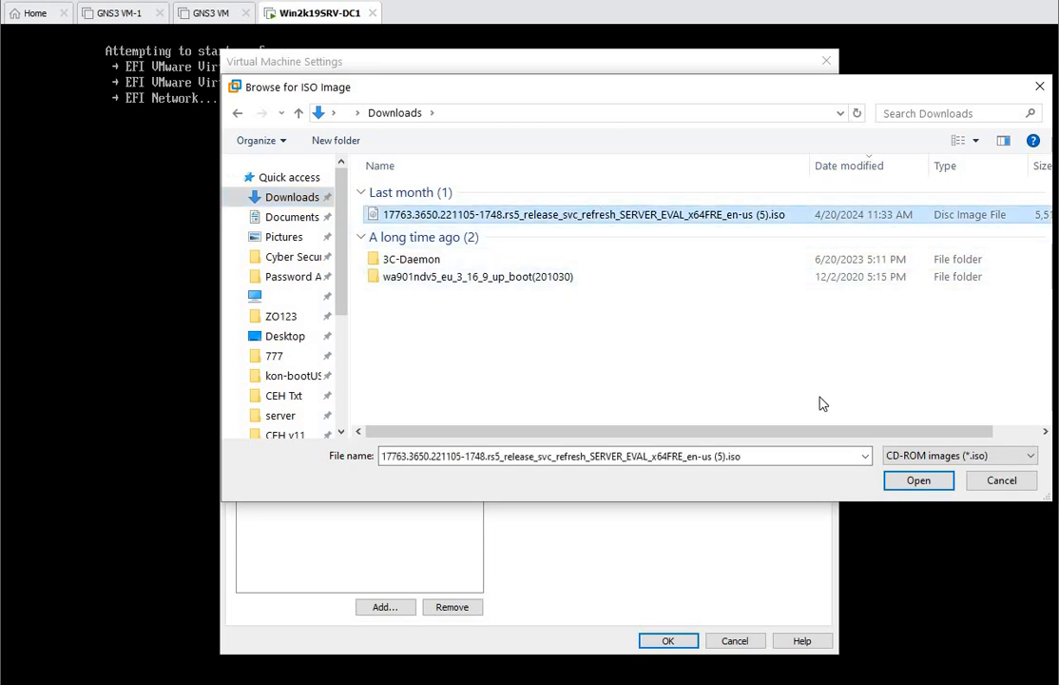
{"action": "left_click", "coordinate": [906, 481]}
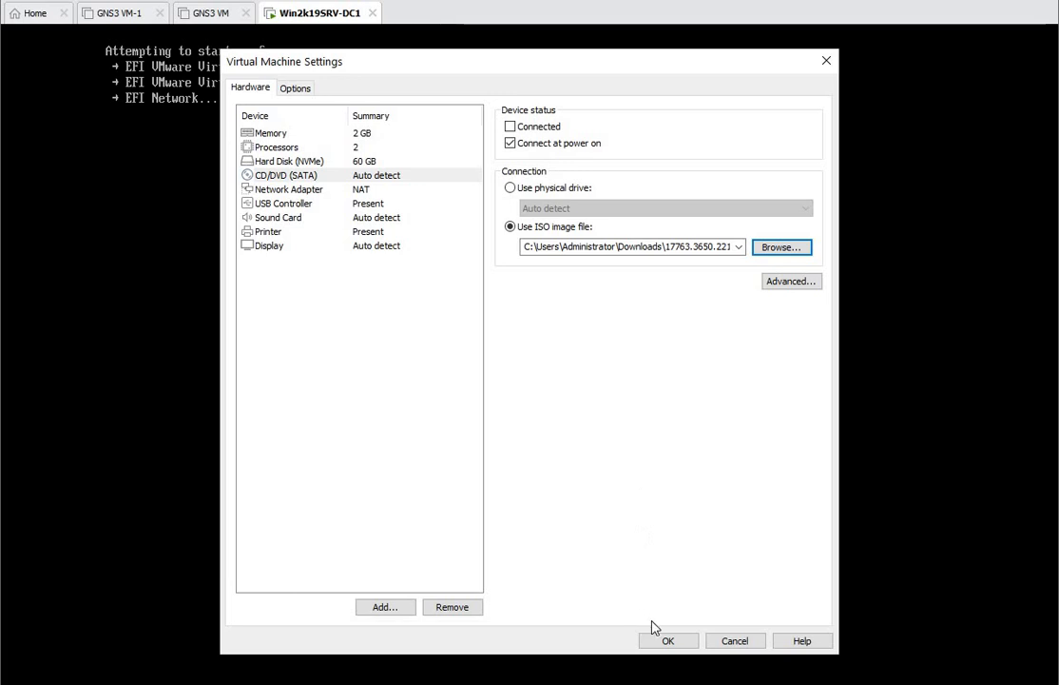
{"action": "left_click", "coordinate": [666, 640]}
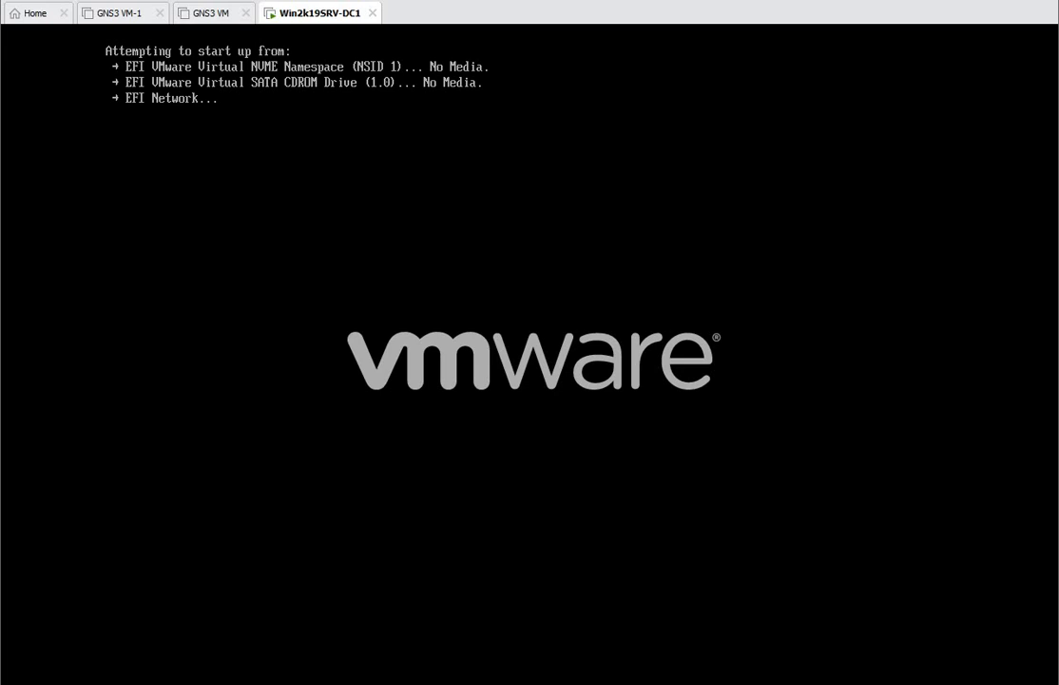
Step: Power off the Win2k19SRV-DC1 virtual machine
{"action": "right_click", "coordinate": [344, 19]}
{"action": "mouse_move", "coordinate": [433, 48]}
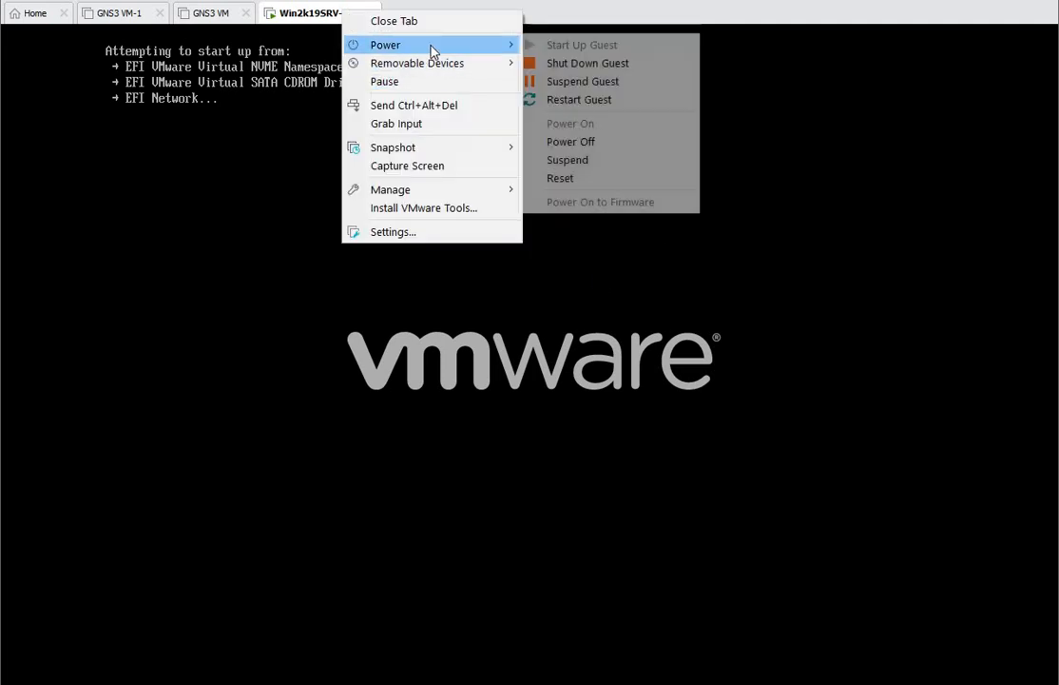
{"action": "left_click", "coordinate": [582, 142]}
{"action": "left_click", "coordinate": [544, 406]}
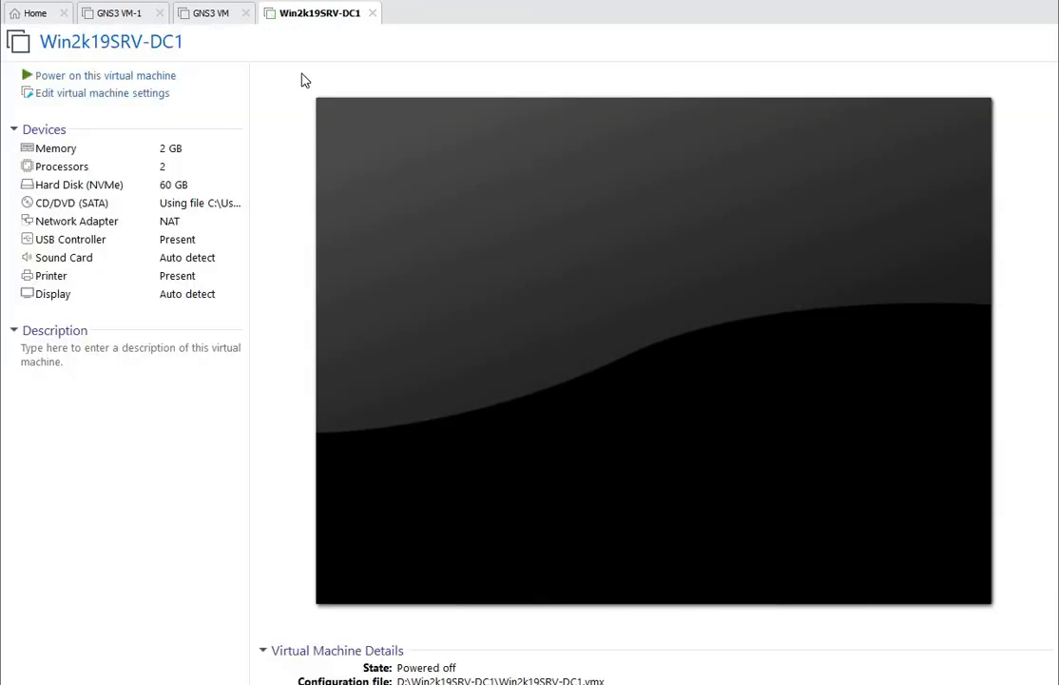
Step: Power on the Win2k19SRV-DC1 virtual machine and boot it into Windows Setup [EMS Enabled] from the installation image
{"action": "right_click", "coordinate": [295, 17]}
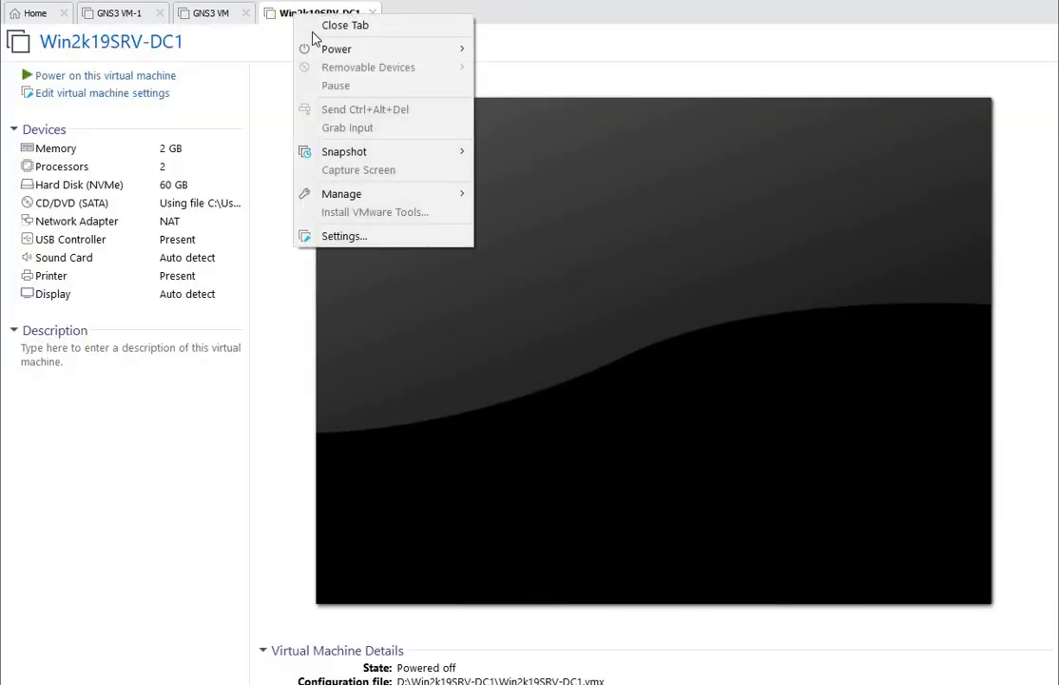
{"action": "mouse_move", "coordinate": [328, 50]}
{"action": "left_click", "coordinate": [519, 129]}
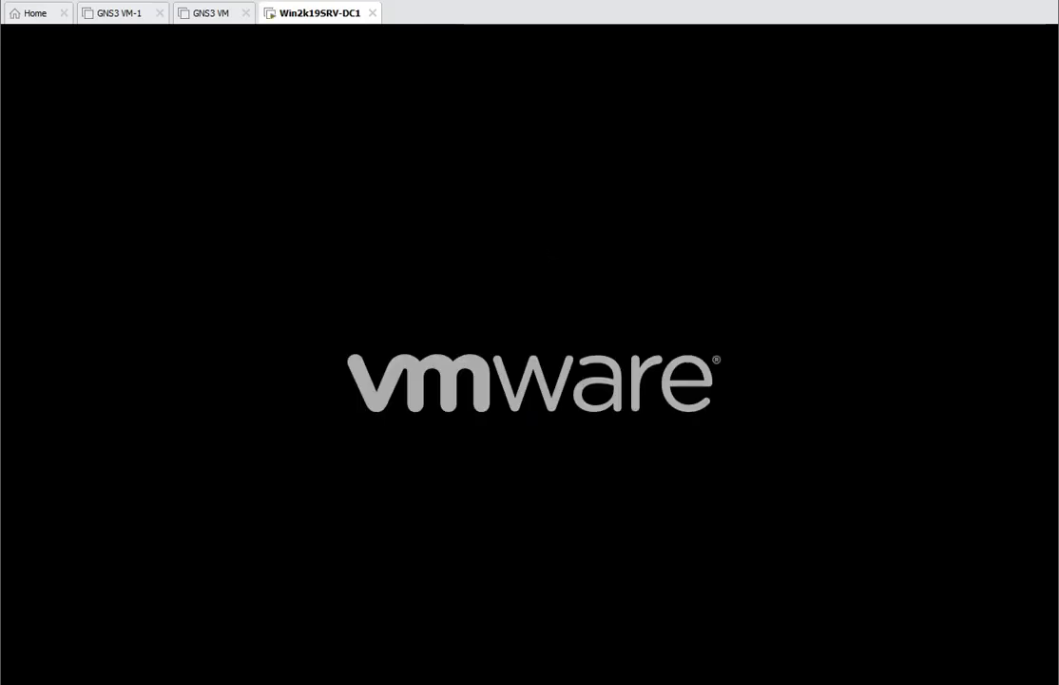
{"action": "key", "text": "Return"}
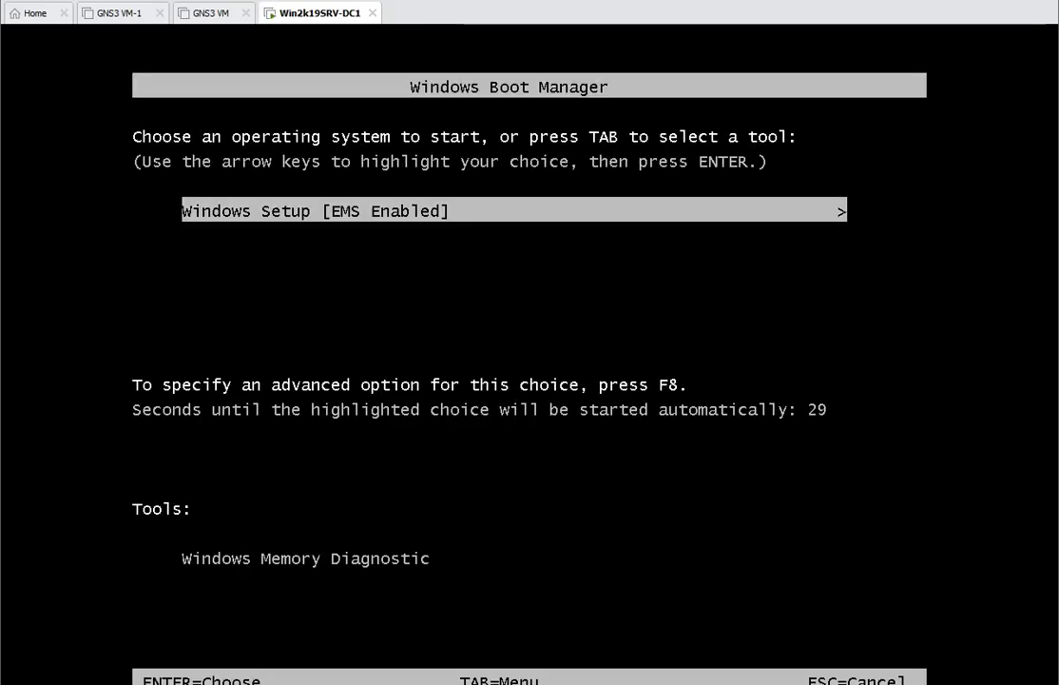
{"action": "key", "text": "Return"}
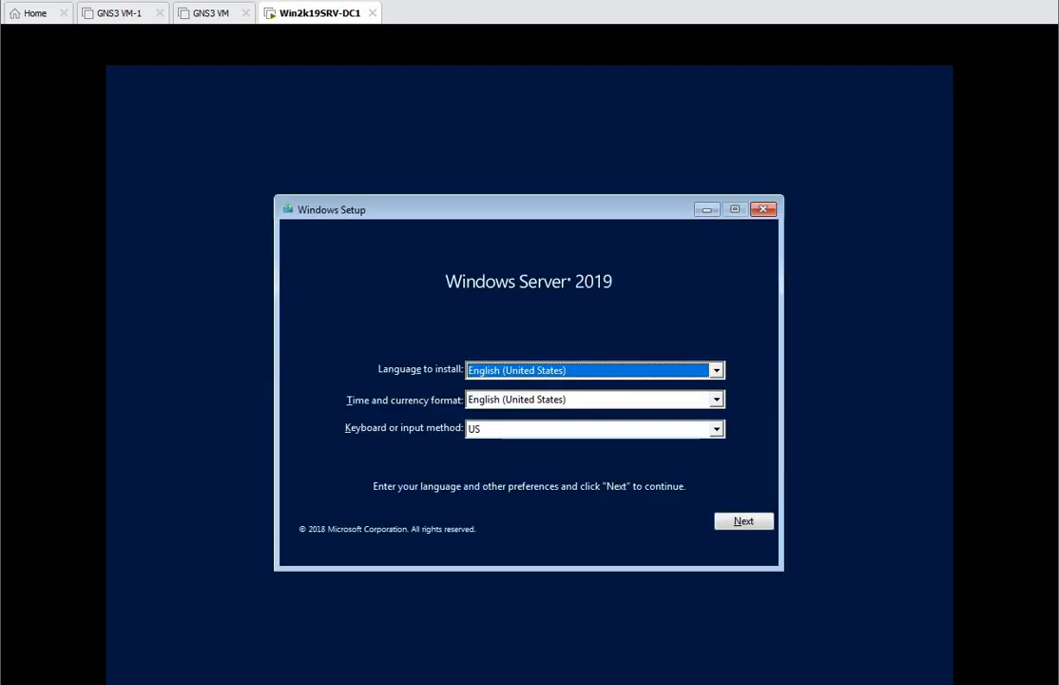
Step: Start the installation with English (United States) and US keyboard, choosing Windows Server 2019 Standard Evaluation (Desktop Experience)
{"action": "left_click", "coordinate": [744, 521]}
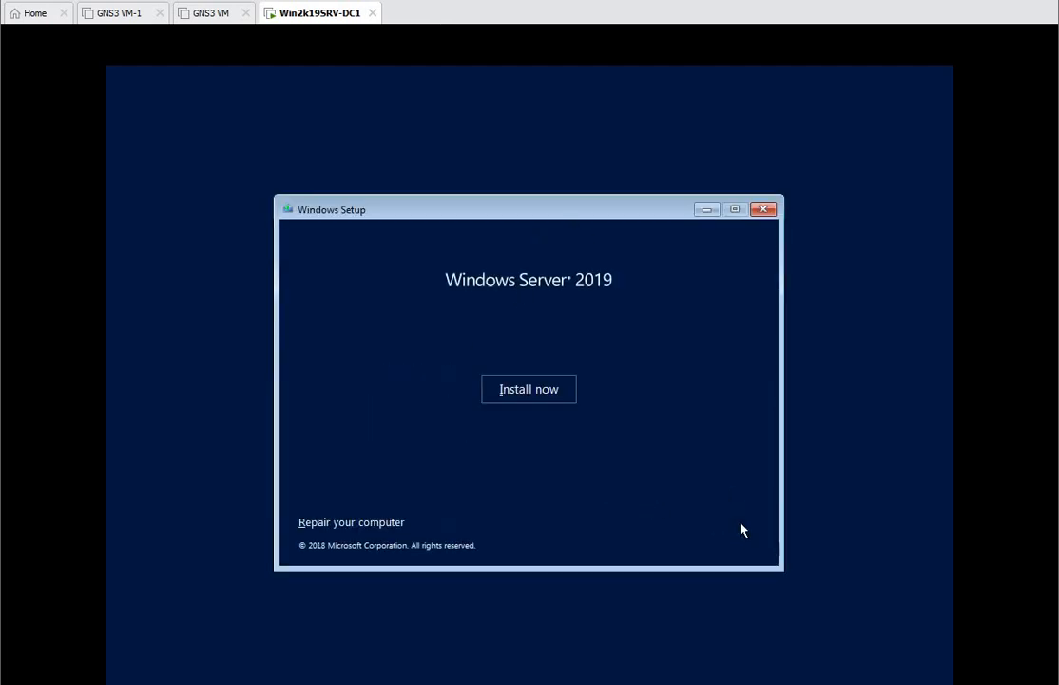
{"action": "left_click", "coordinate": [525, 394]}
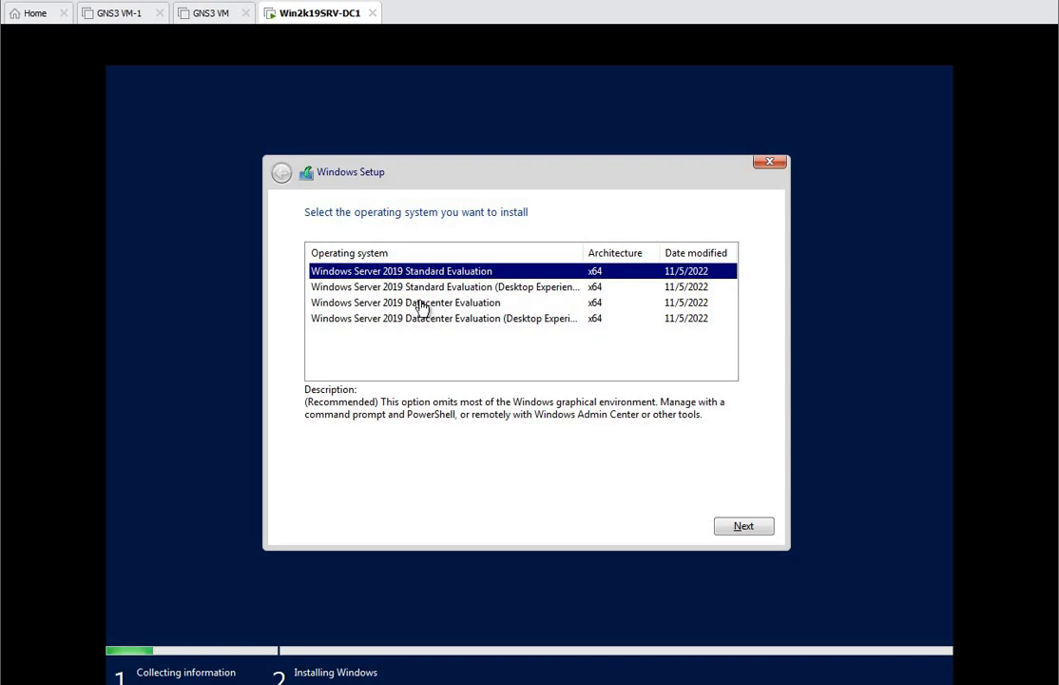
{"action": "left_click", "coordinate": [535, 288]}
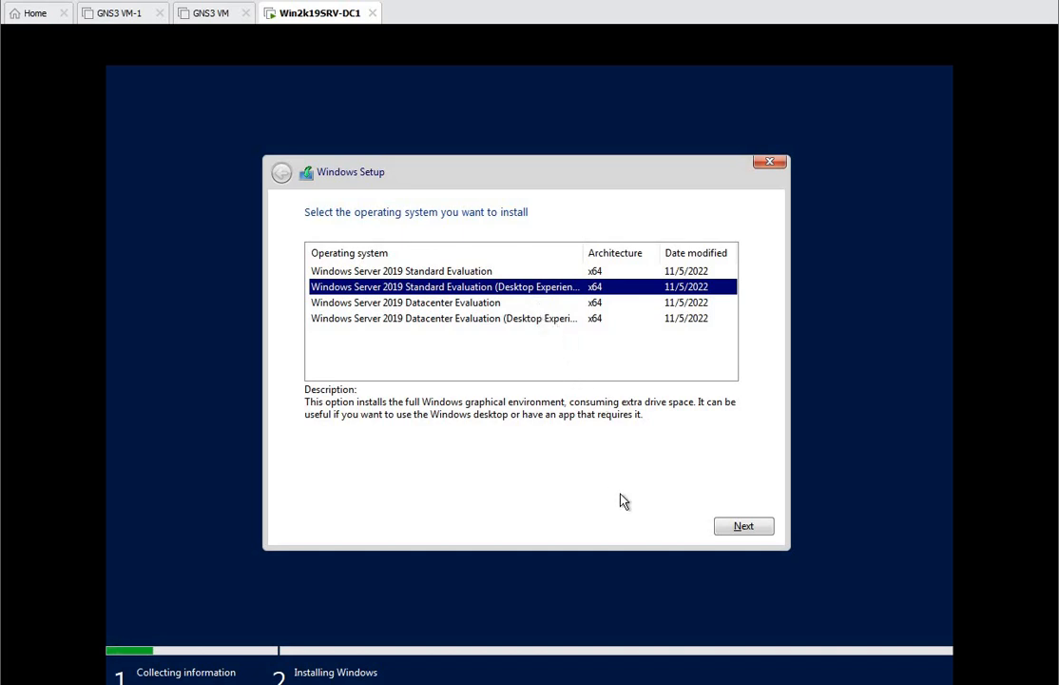
{"action": "left_click", "coordinate": [743, 529]}
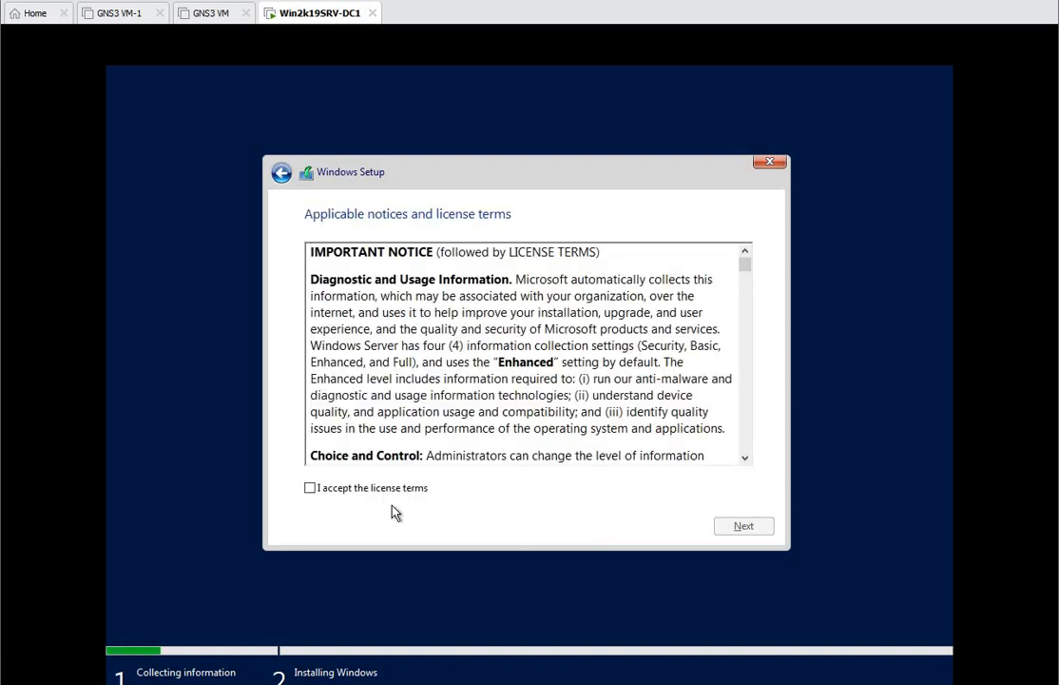
Step: Accept the license terms and choose the Custom: Install Windows only (advanced) installation type
{"action": "left_click", "coordinate": [358, 493]}
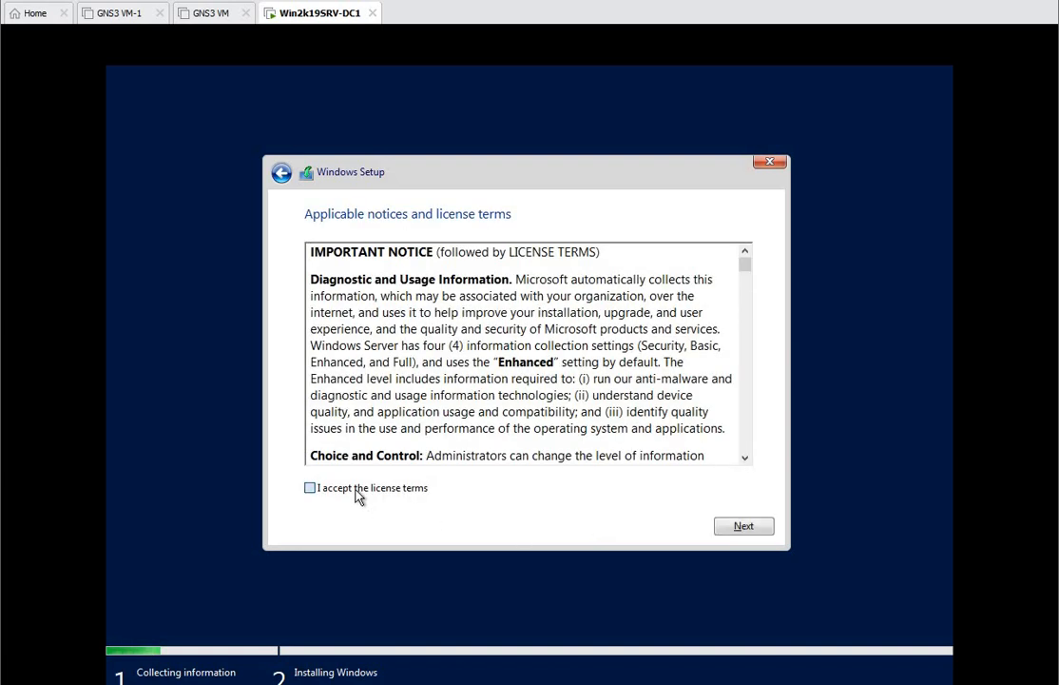
{"action": "left_click", "coordinate": [734, 528]}
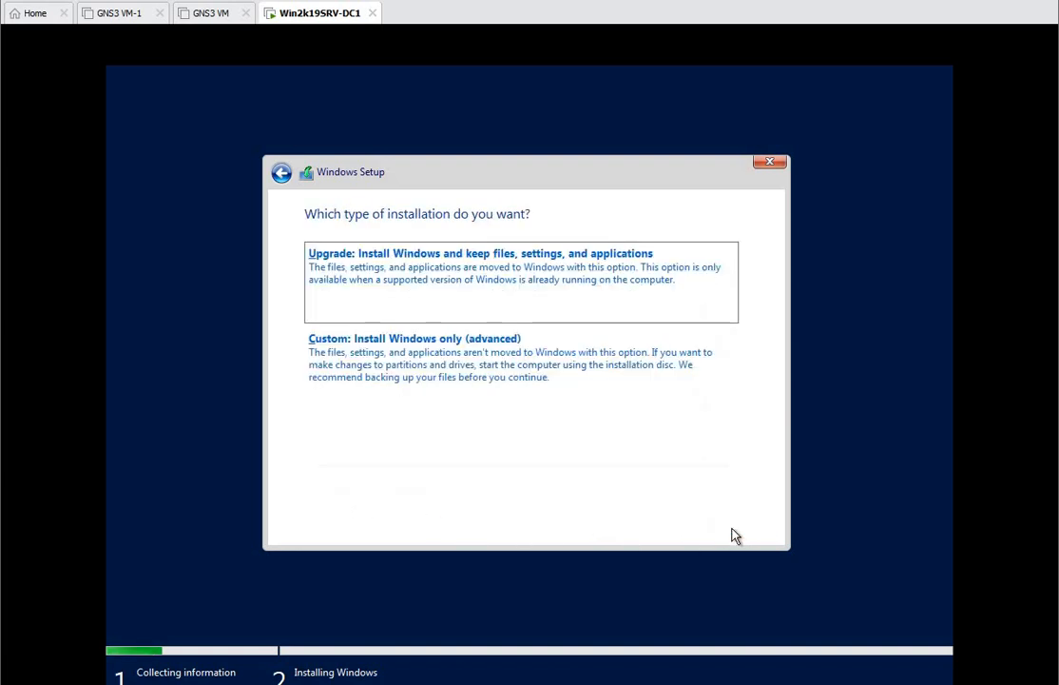
{"action": "left_click", "coordinate": [399, 366]}
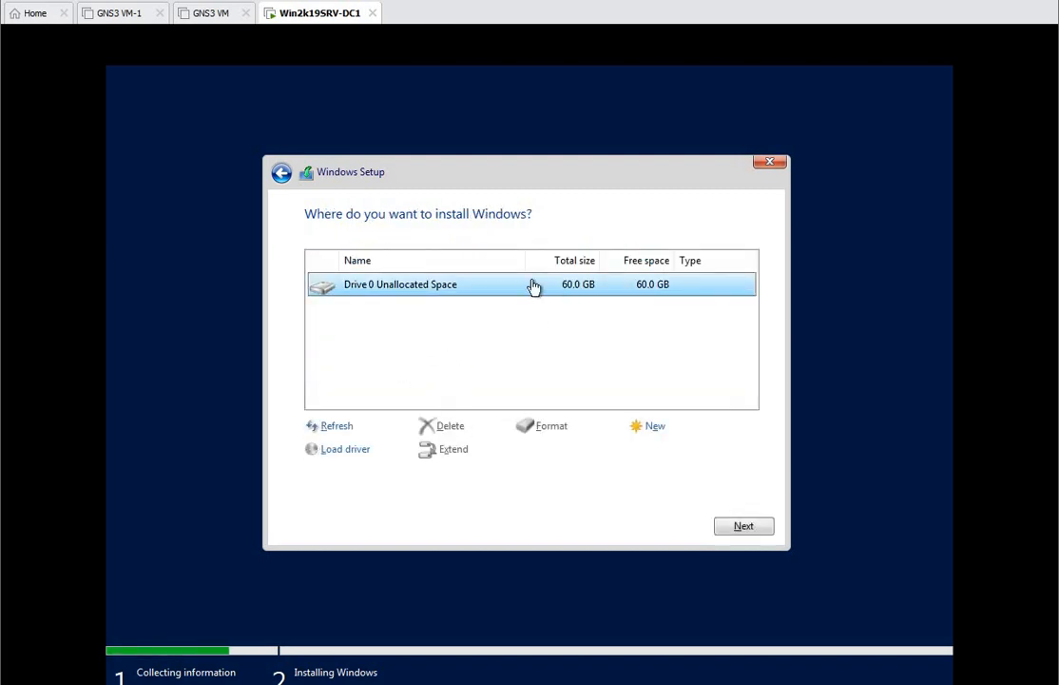
Step: Install Windows on the unallocated space of Drive 0 and set the built-in administrator account's password
{"action": "left_click", "coordinate": [737, 529]}
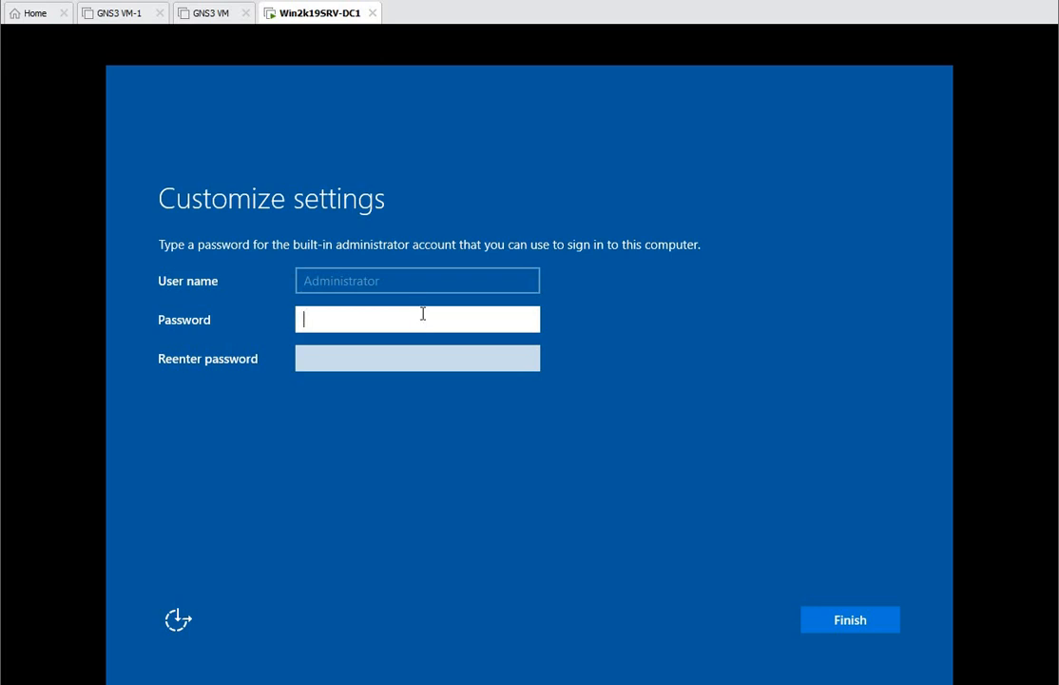
{"action": "type", "text": "•••••••"}
{"action": "left_click", "coordinate": [355, 366]}
{"action": "type", "text": "•••"}
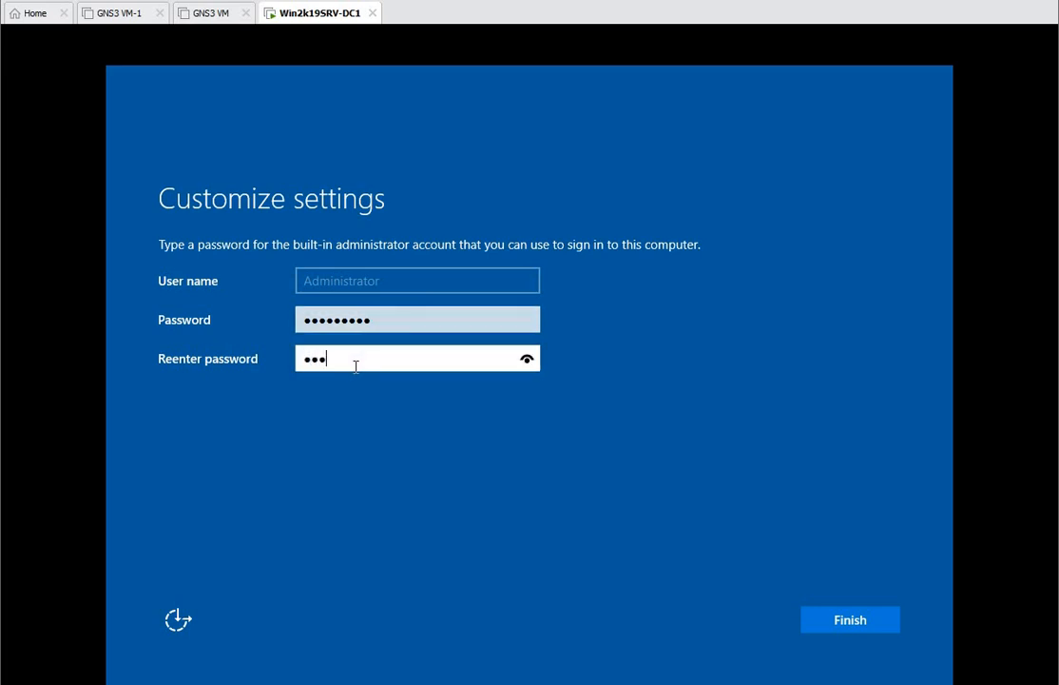
{"action": "type", "text": "••••"}
{"action": "left_click", "coordinate": [814, 620]}
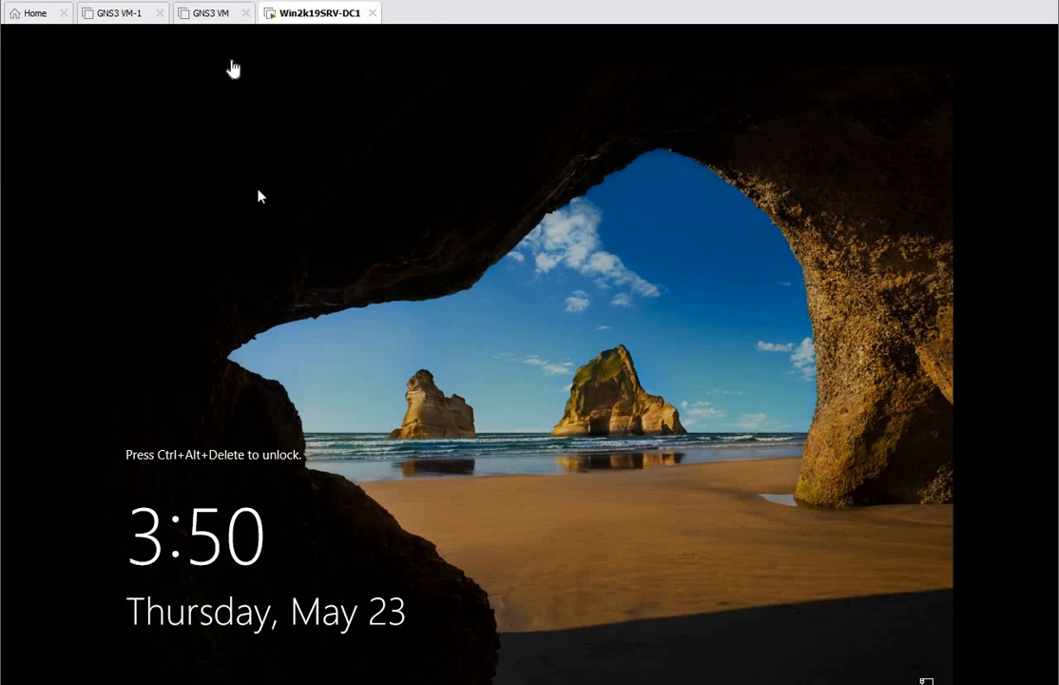
Step: Unlock the server and sign in to the Administrator account with its password
{"action": "key", "text": "ctrl+alt+Delete"}
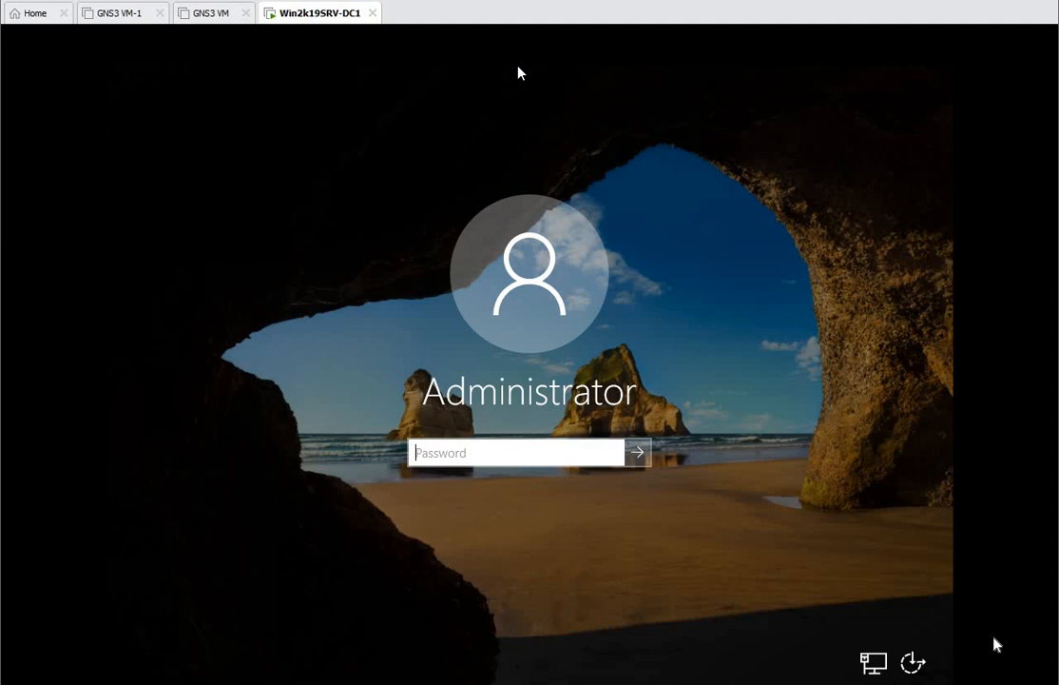
{"action": "left_click", "coordinate": [445, 452]}
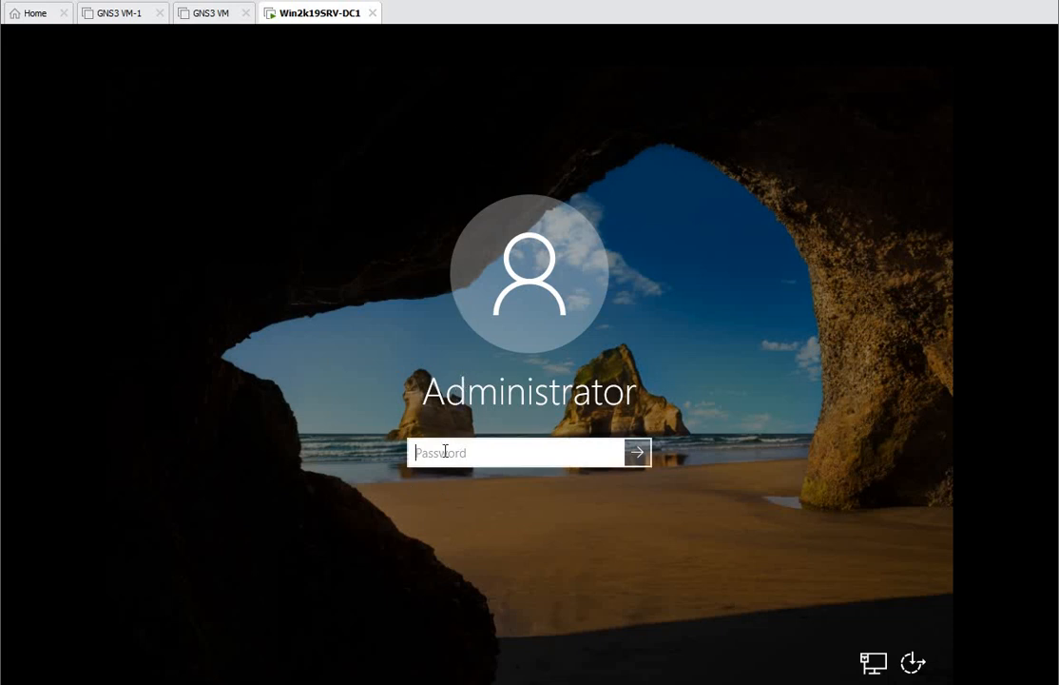
{"action": "type", "text": "********"}
{"action": "key", "text": "Return"}
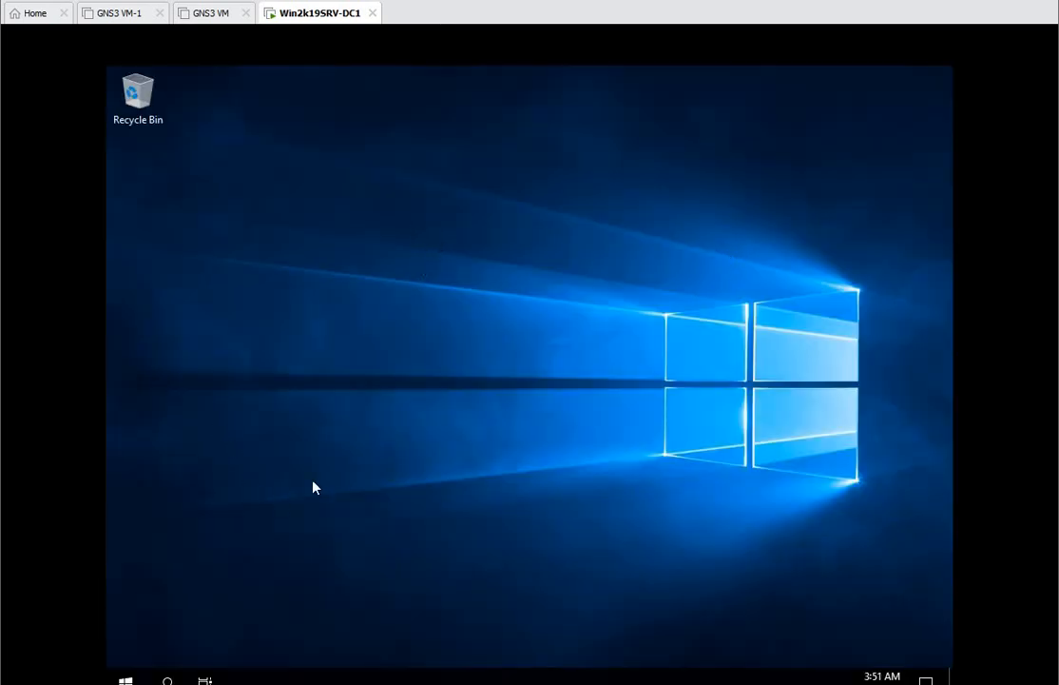
Step: Allow the server to be discoverable on the network and permanently dismiss the Windows Admin Center message
{"action": "left_click_drag", "start_coordinate": [418, 433], "coordinate": [442, 481]}
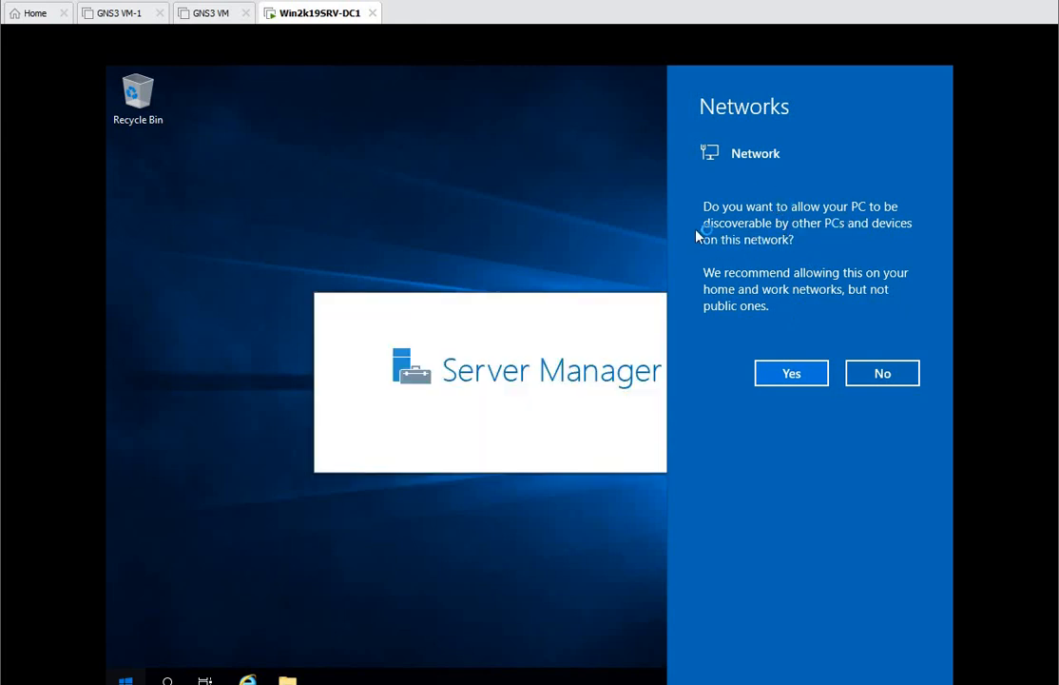
{"action": "left_click", "coordinate": [772, 381]}
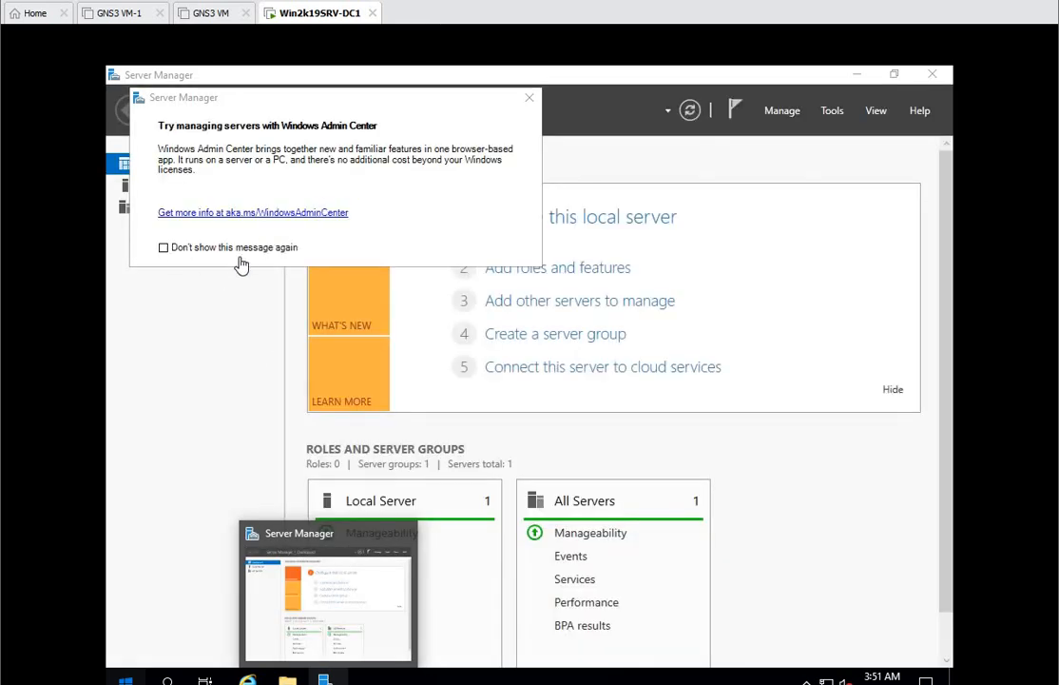
{"action": "left_click", "coordinate": [159, 257]}
{"action": "left_click", "coordinate": [163, 252]}
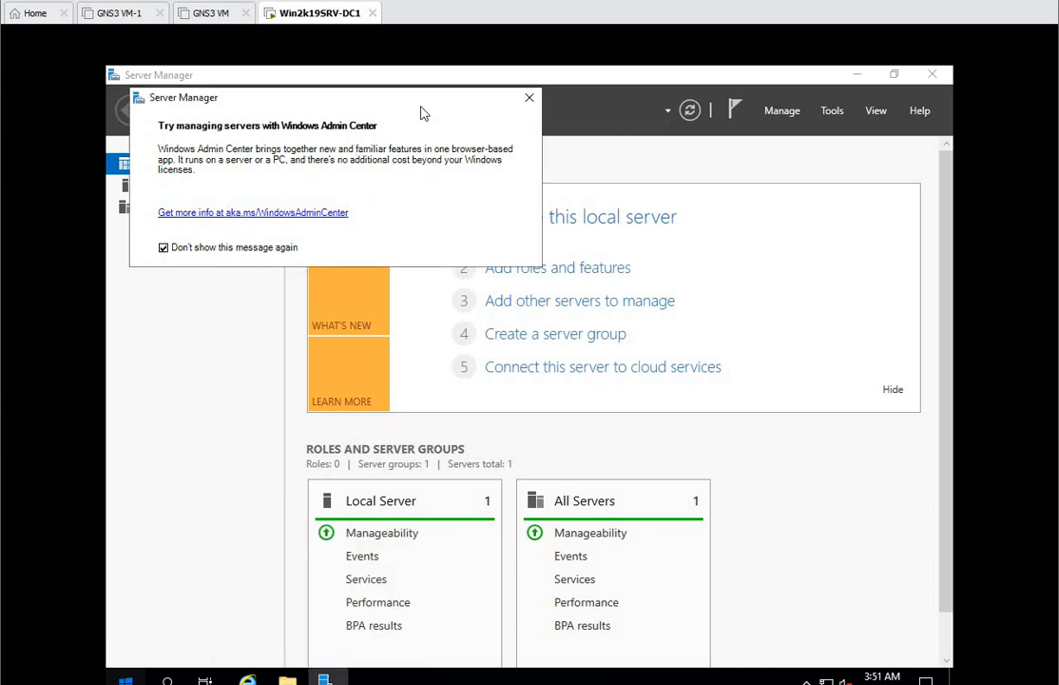
{"action": "left_click", "coordinate": [529, 97]}
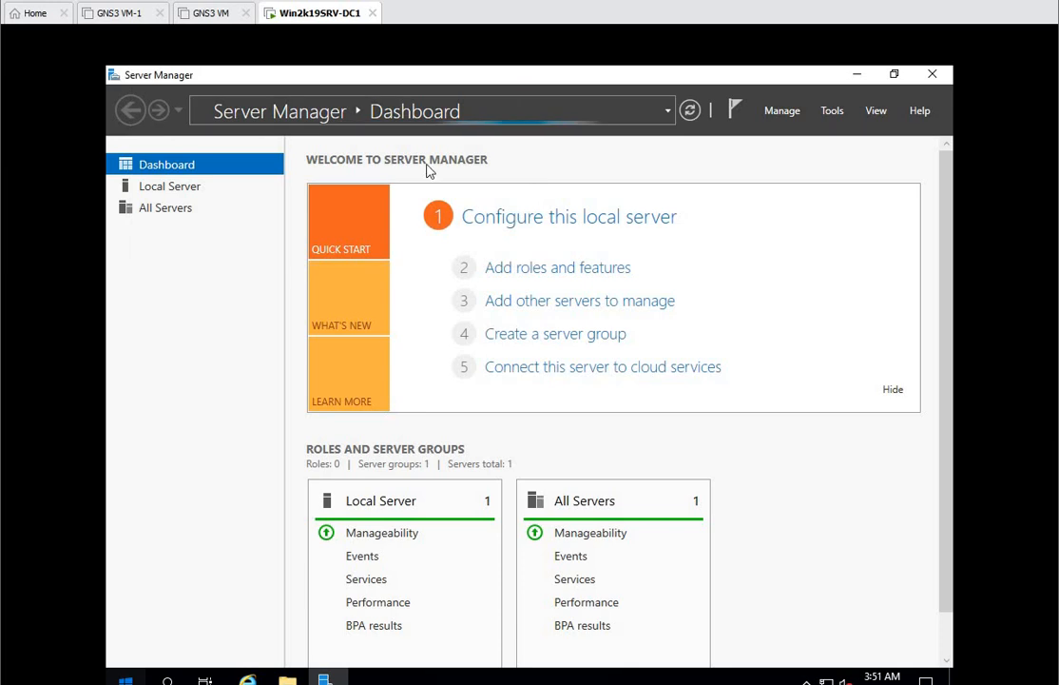
Step: Rename the local server's computer name to Win2k19SRV-DC1, keeping it in the workgroup WORKGROUP
{"action": "left_click", "coordinate": [181, 187]}
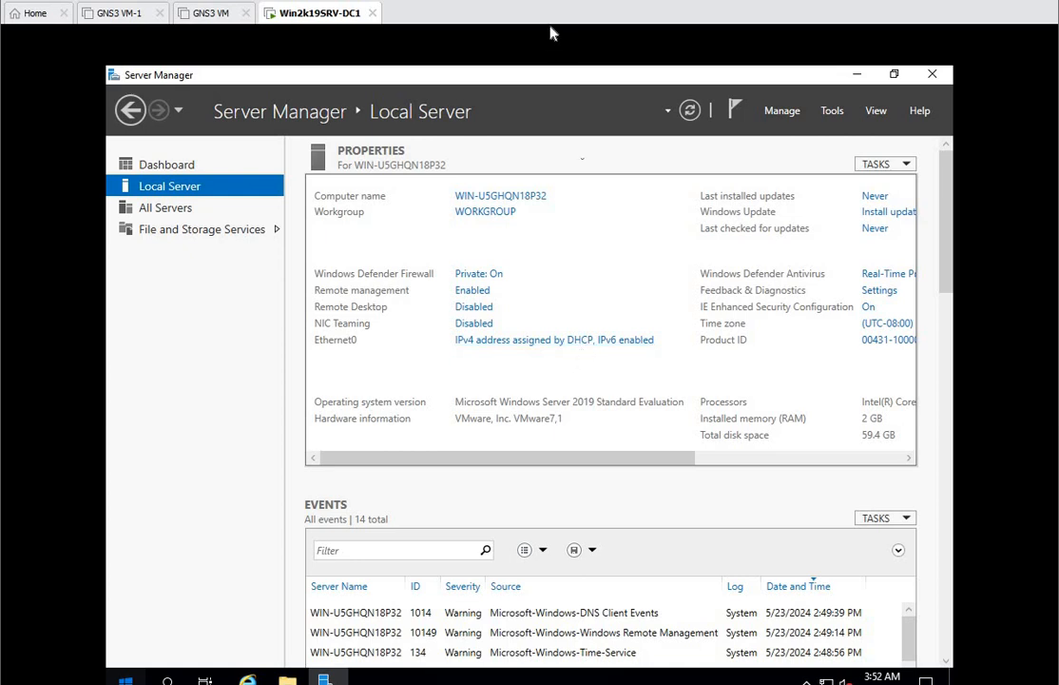
{"action": "left_click", "coordinate": [501, 197]}
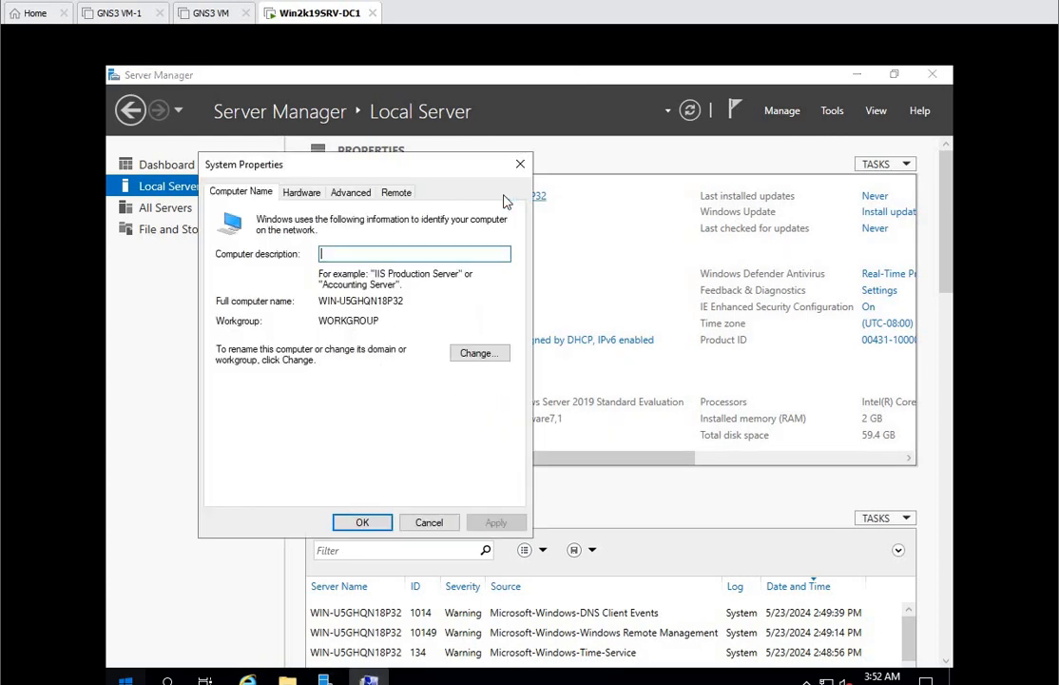
{"action": "left_click", "coordinate": [456, 355]}
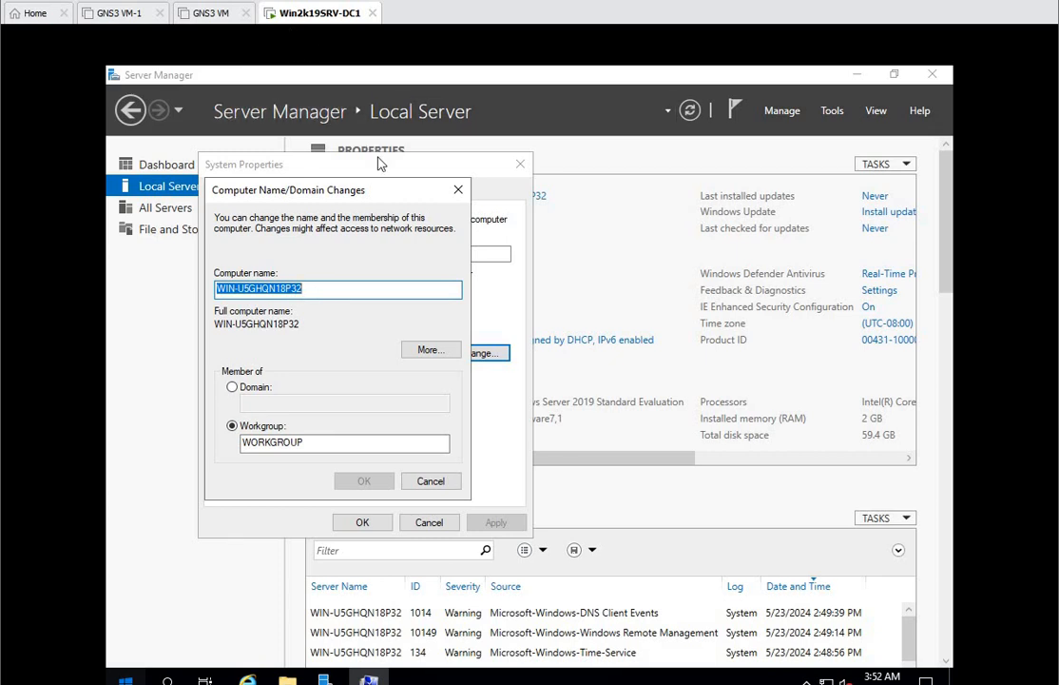
{"action": "key", "text": "End"}
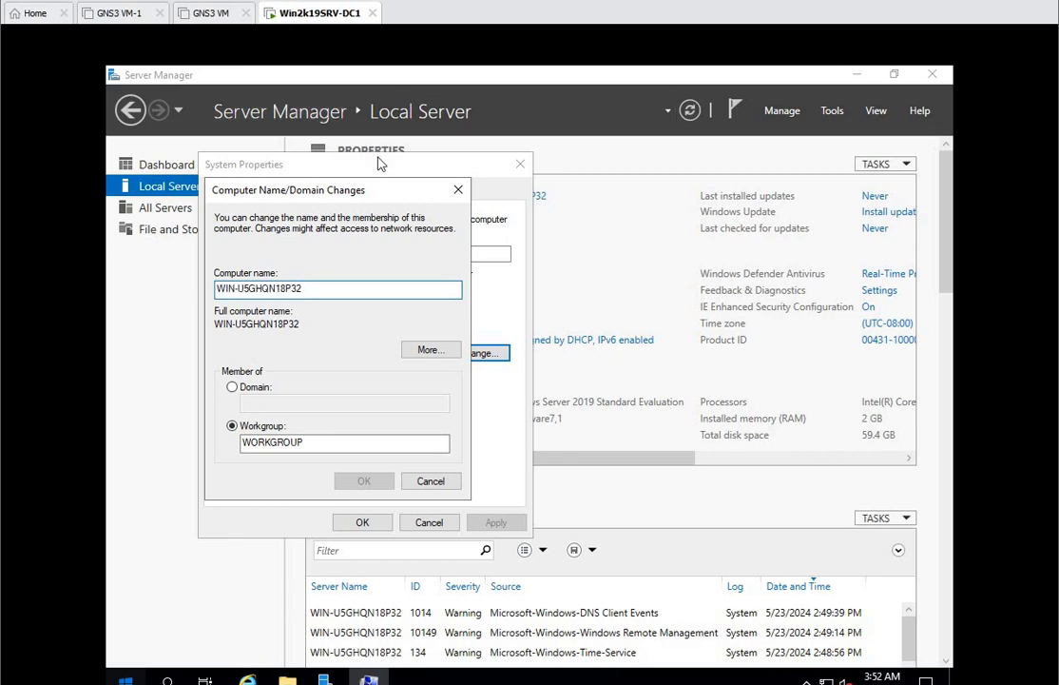
{"action": "key", "text": "BackSpace"}
{"action": "key", "text": "BackSpace"}
{"action": "key", "text": "BackSpace"}
{"action": "key", "text": "BackSpace"}
{"action": "key", "text": "BackSpace"}
{"action": "key", "text": "BackSpace"}
{"action": "key", "text": "BackSpace"}
{"action": "key", "text": "BackSpace"}
{"action": "key", "text": "BackSpace"}
{"action": "key", "text": "BackSpace"}
{"action": "key", "text": "BackSpace"}
{"action": "key", "text": "BackSpace"}
{"action": "key", "text": "BackSpace"}
{"action": "key", "text": "BackSpace"}
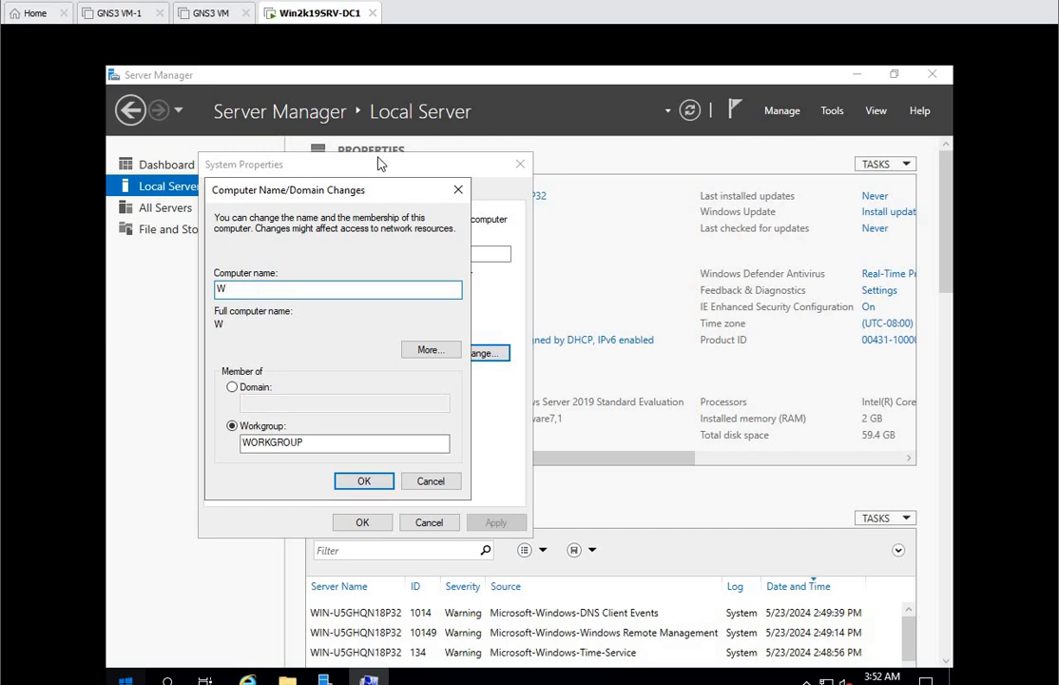
{"action": "type", "text": "in2k19SRV"}
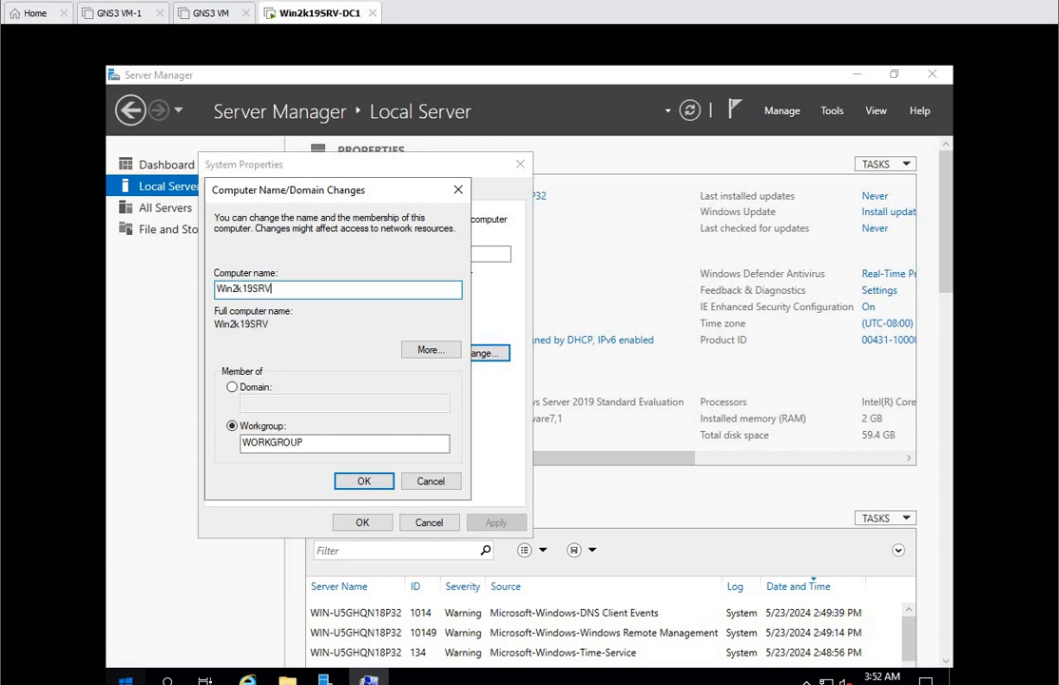
{"action": "type", "text": "-DC!"}
{"action": "key", "text": "BackSpace"}
{"action": "type", "text": "1"}
{"action": "left_click", "coordinate": [240, 289]}
{"action": "key", "text": "Right"}
{"action": "left_click", "coordinate": [355, 482]}
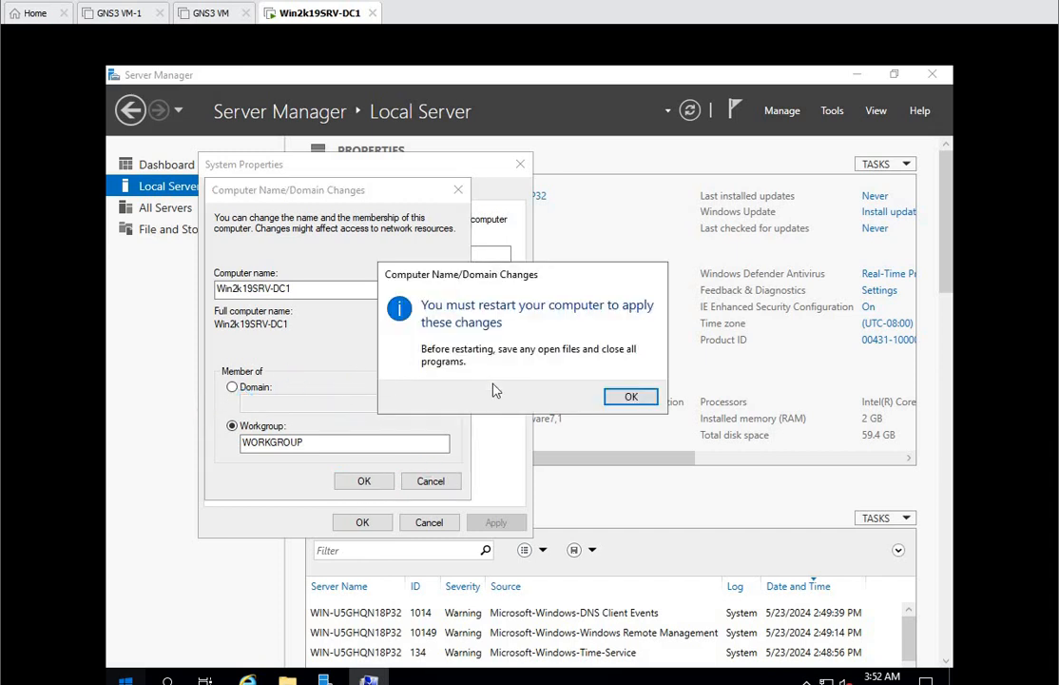
{"action": "left_click", "coordinate": [632, 397]}
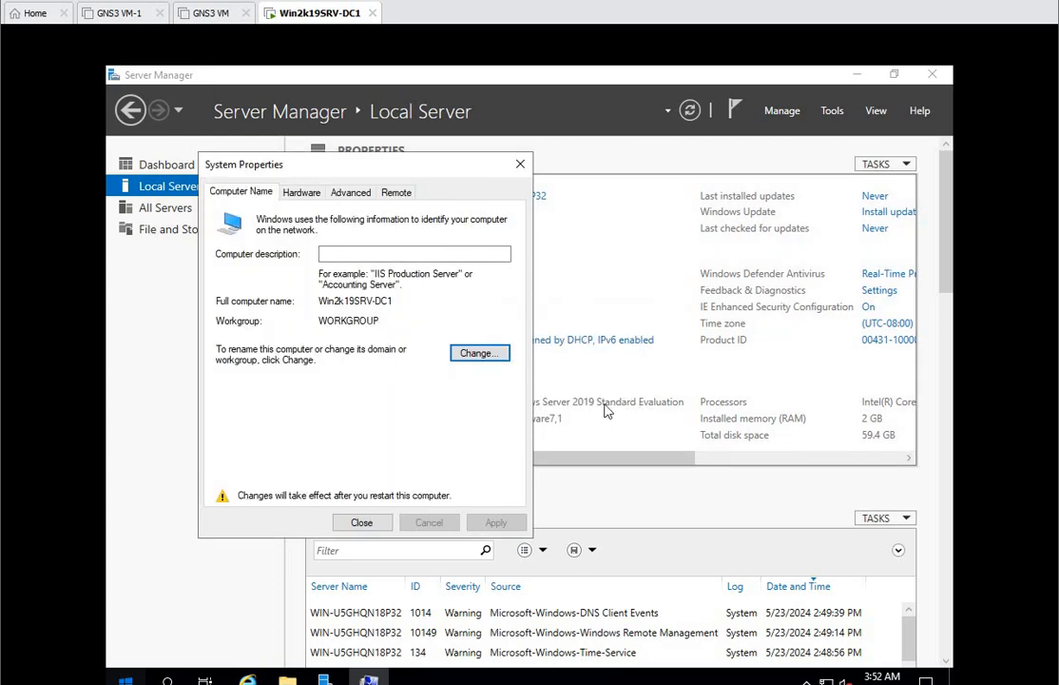
Step: Restart the server to apply the new computer name and sign back in with the Administrator password
{"action": "left_click", "coordinate": [356, 522]}
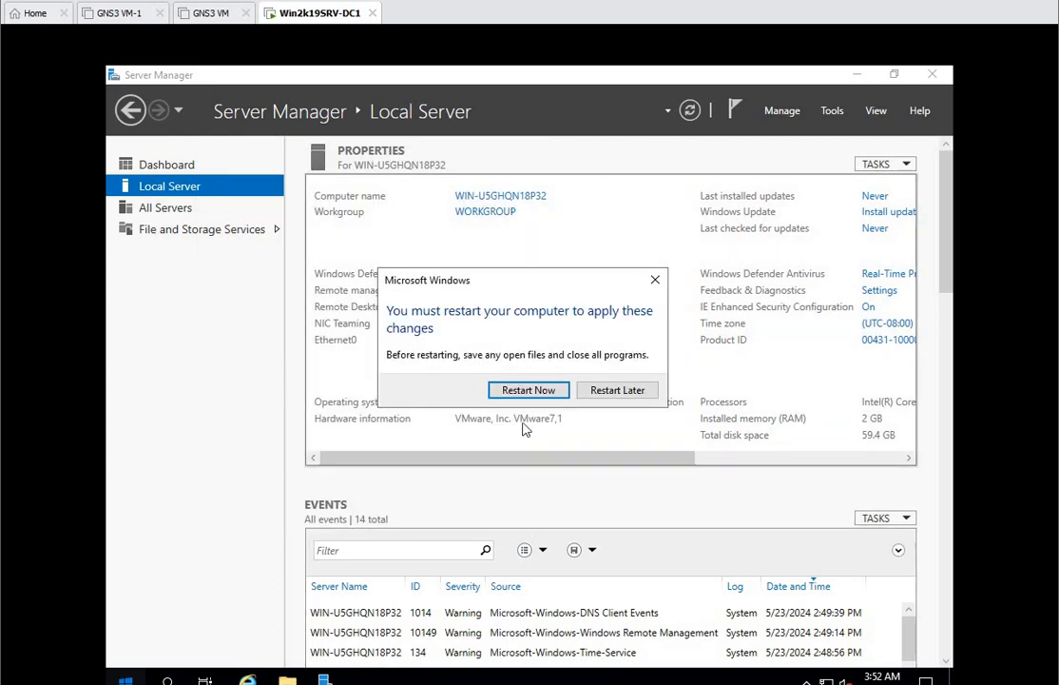
{"action": "left_click", "coordinate": [532, 391]}
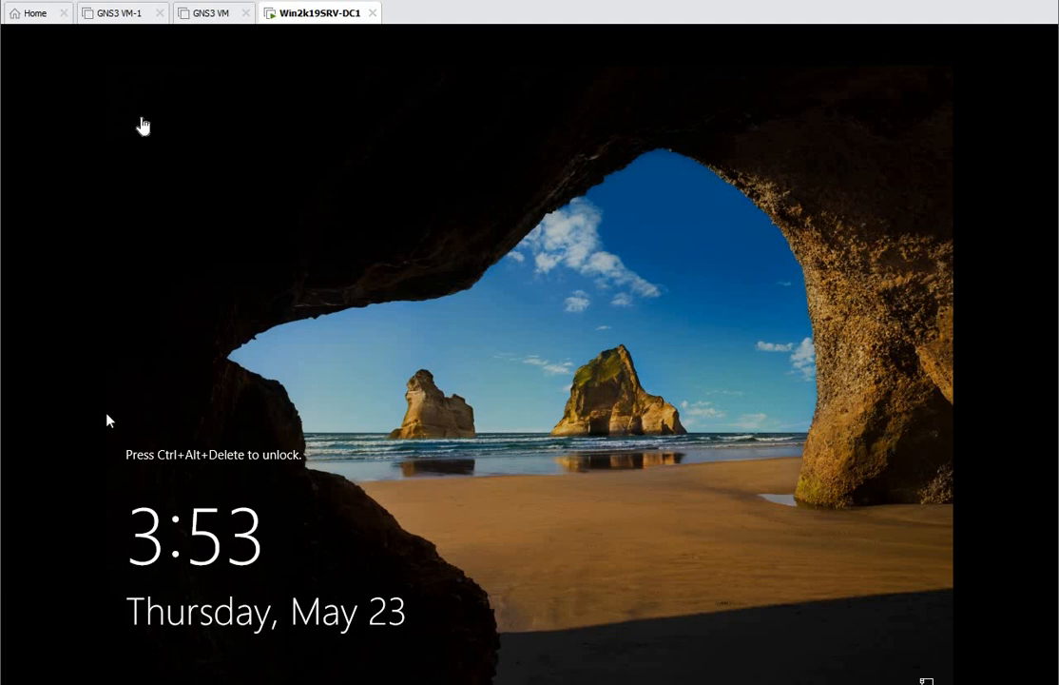
{"action": "key", "text": "ctrl+alt+Insert"}
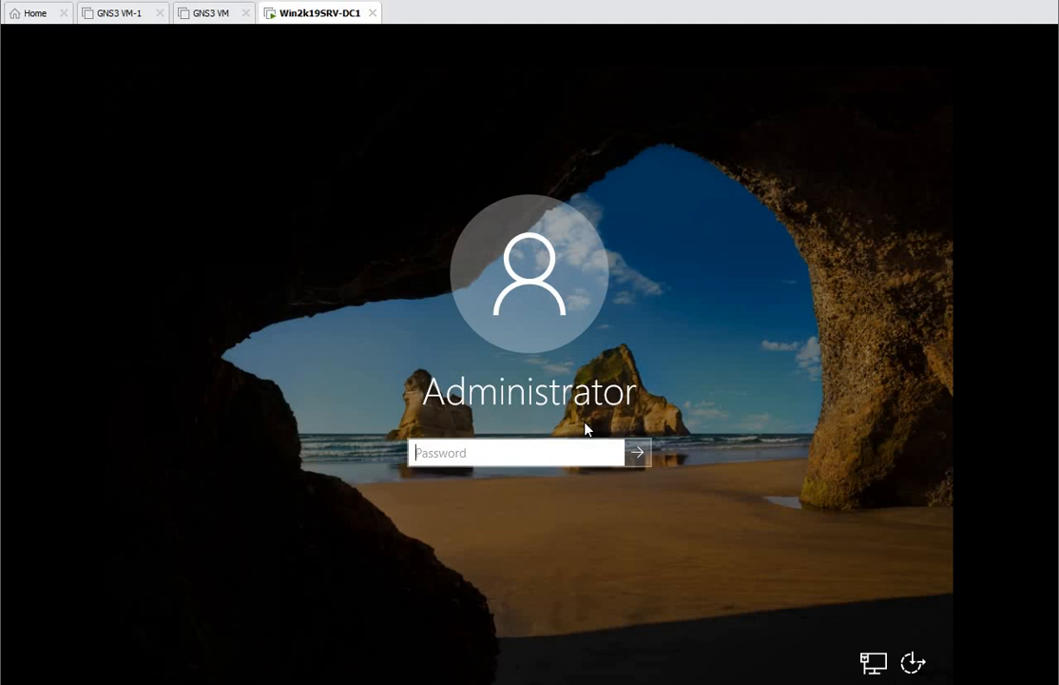
{"action": "type", "text": "**********"}
{"action": "key", "text": "Return"}
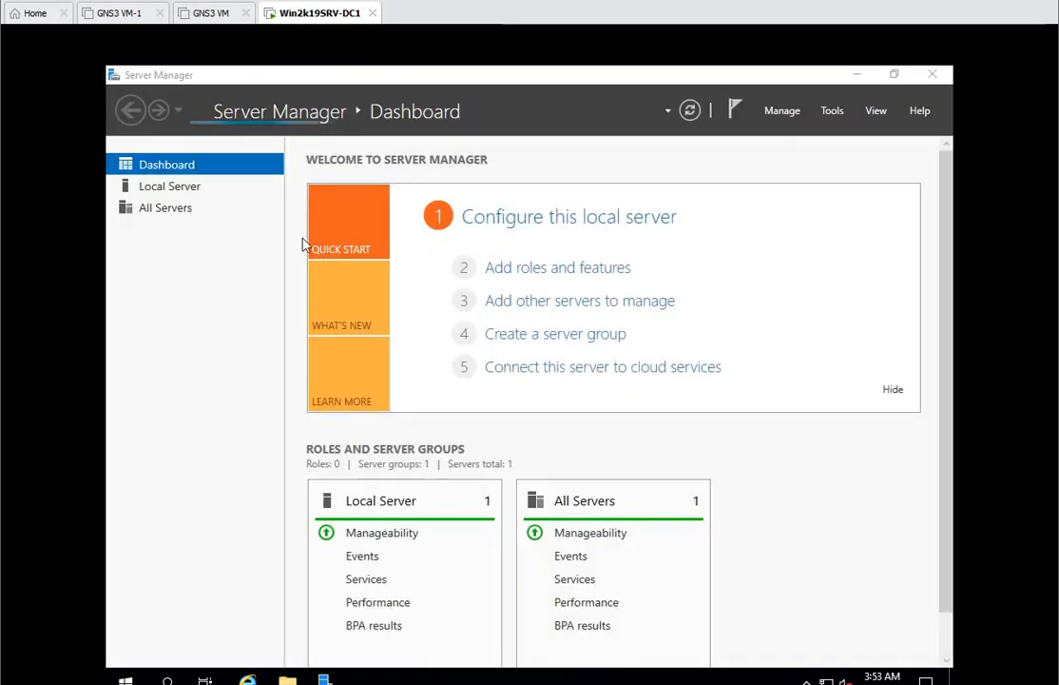
Step: Check the Local Server properties and run ipconfig in a command prompt to view the current IP configuration
{"action": "left_click", "coordinate": [160, 193]}
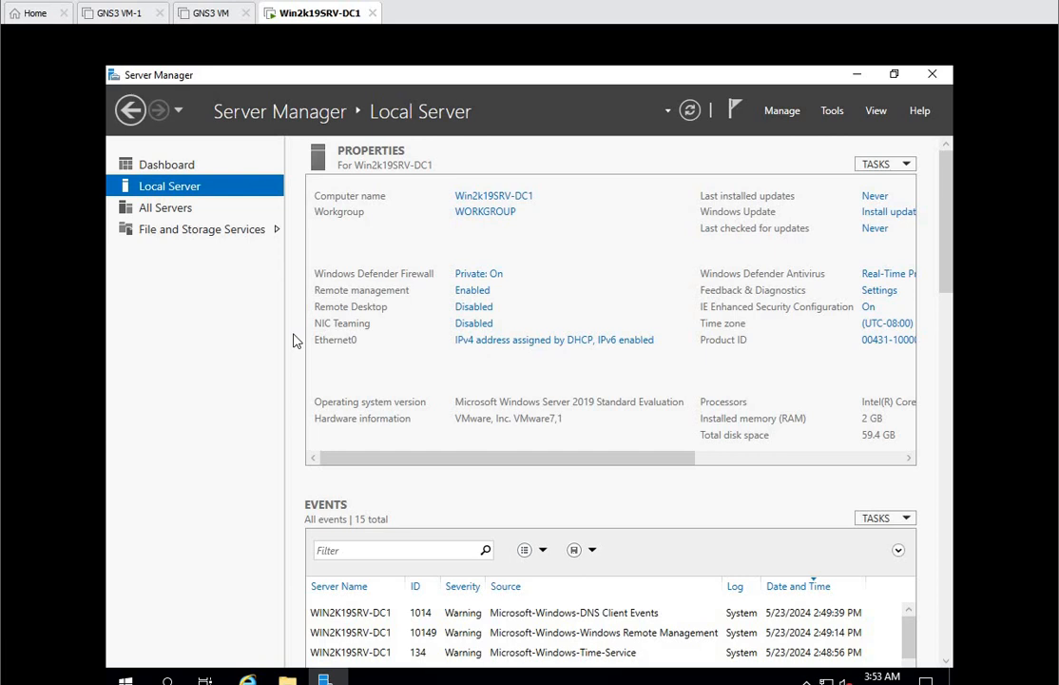
{"action": "key", "text": "super+r"}
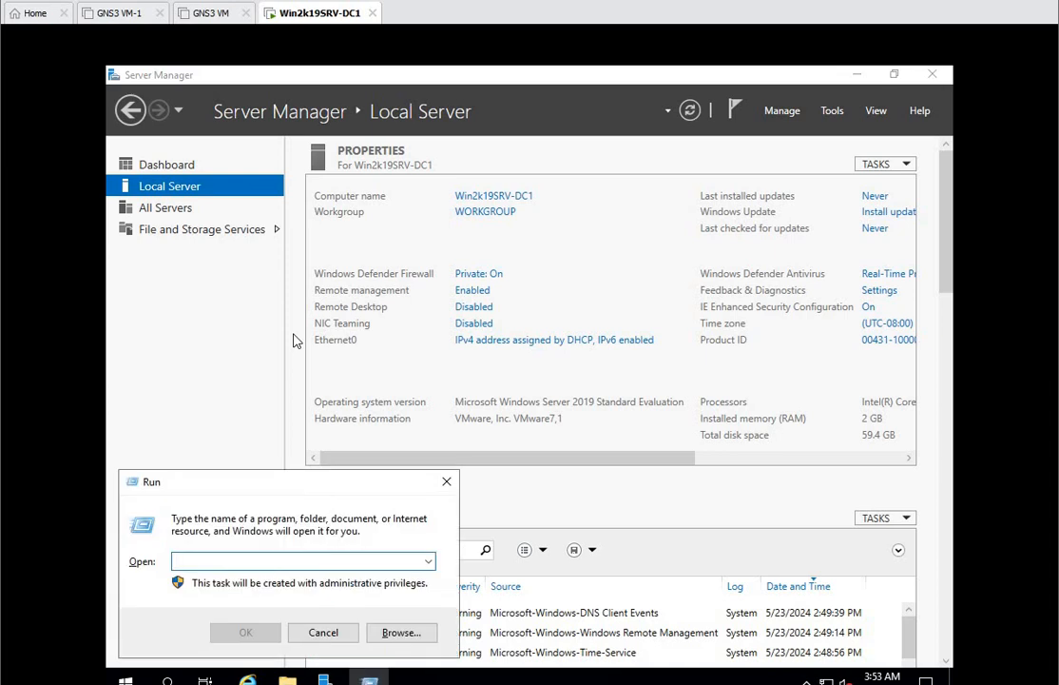
{"action": "type", "text": "cmd"}
{"action": "key", "text": "Return"}
{"action": "type", "text": "ipcon"}
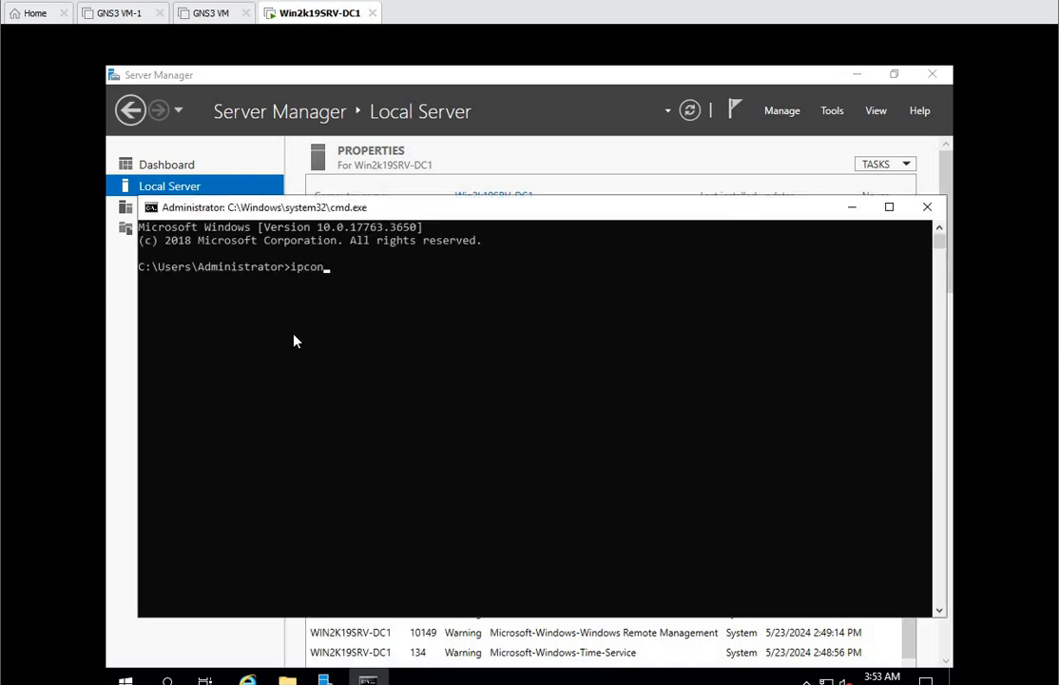
{"action": "type", "text": "fig"}
{"action": "key", "text": "Return"}
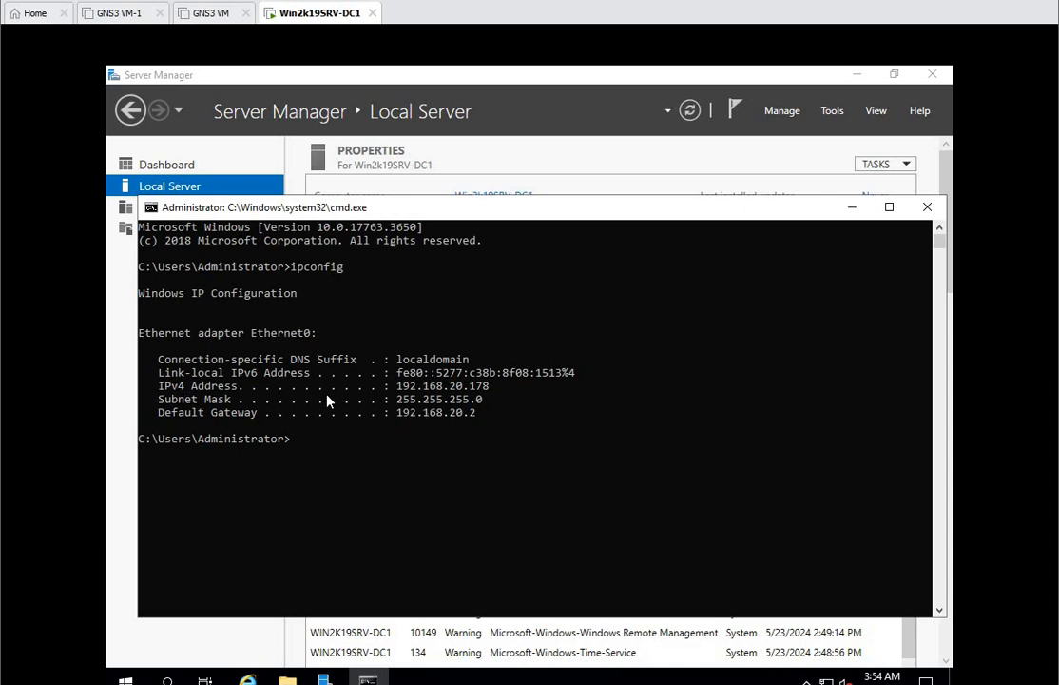
{"action": "left_click_drag", "start_coordinate": [563, 208], "coordinate": [555, 143]}
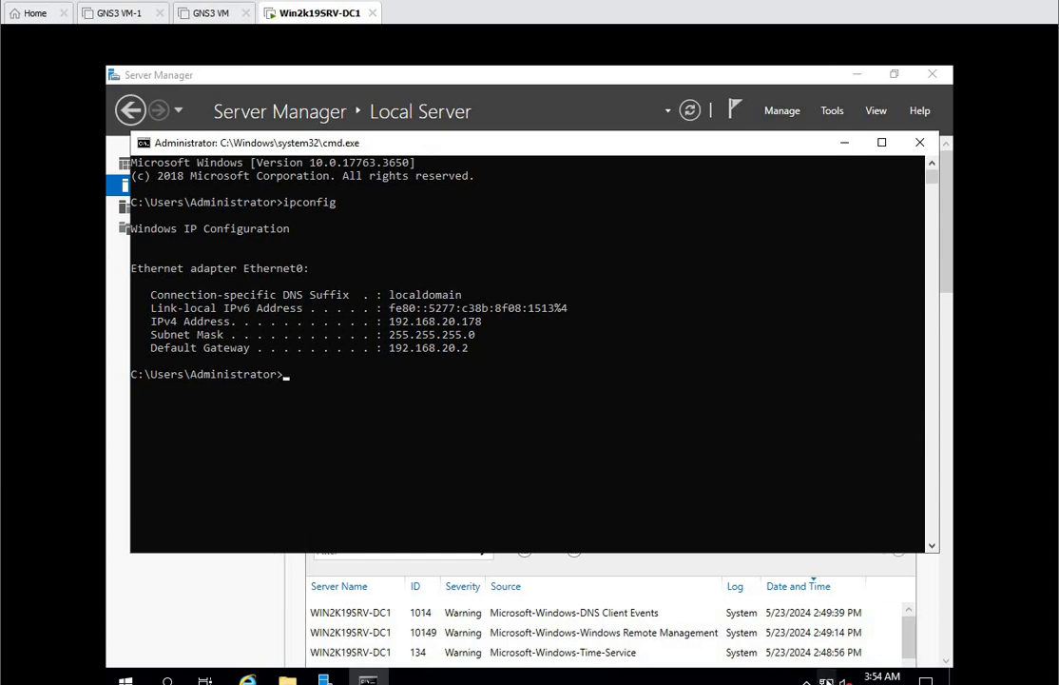
Step: Open the properties of the Ethernet0 adapter from the Ethernet adapter options in the network settings
{"action": "left_click", "coordinate": [836, 675]}
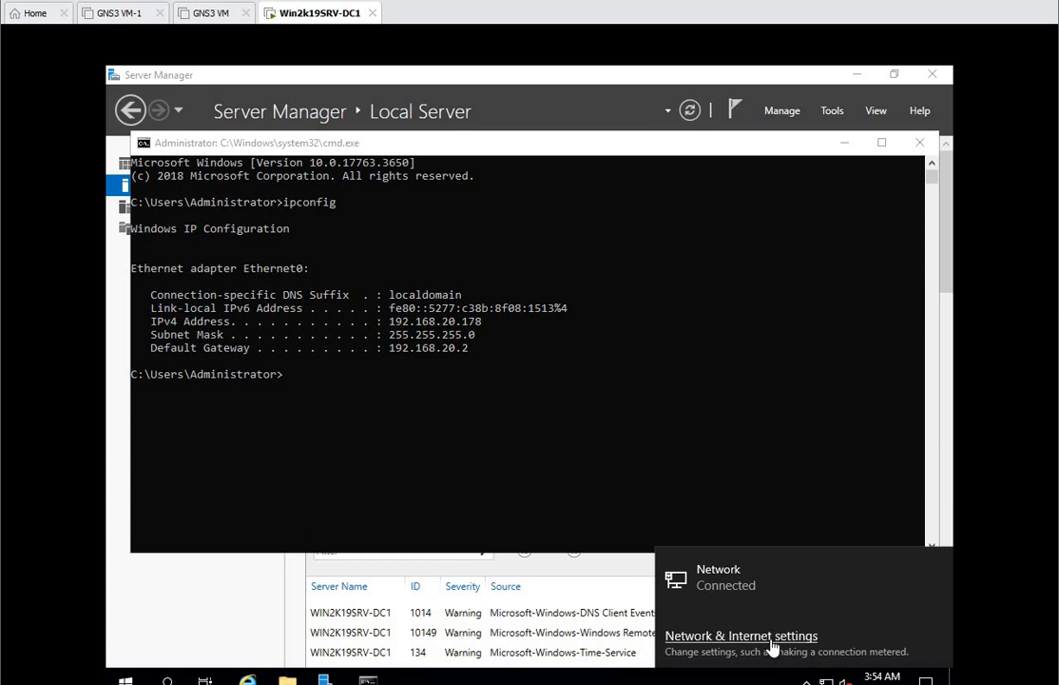
{"action": "left_click", "coordinate": [772, 645]}
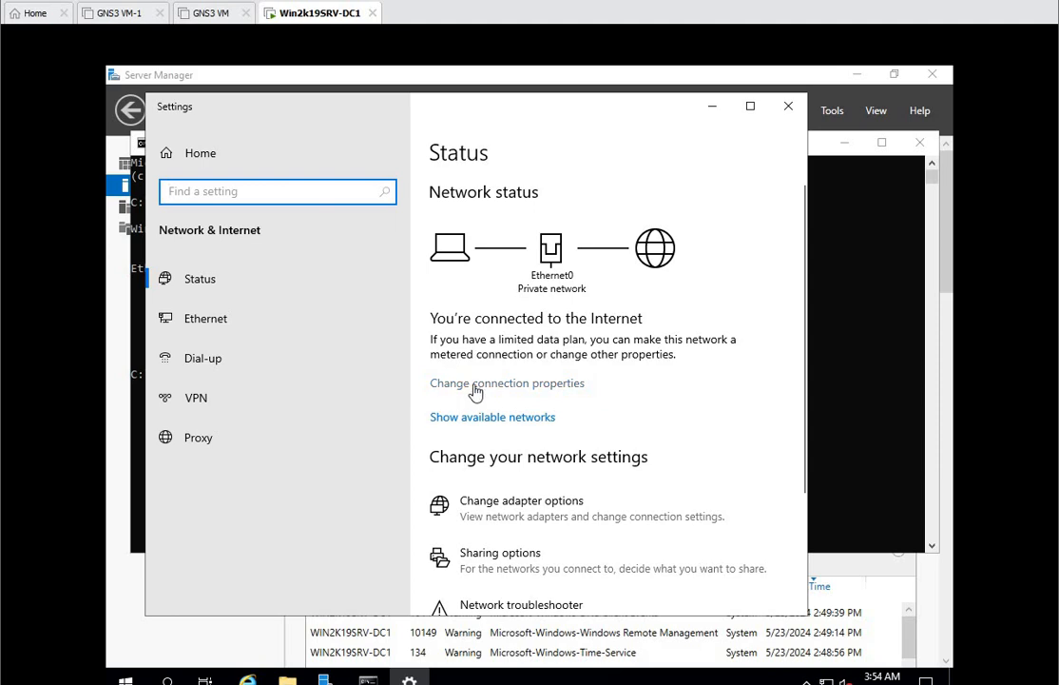
{"action": "left_click", "coordinate": [215, 324]}
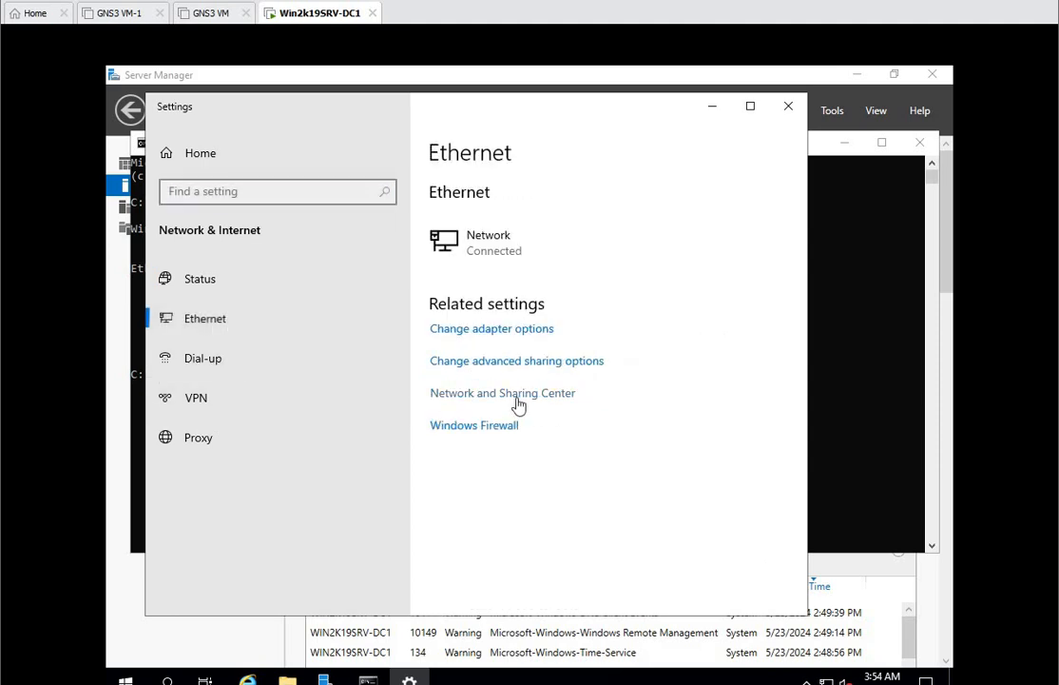
{"action": "left_click", "coordinate": [486, 329]}
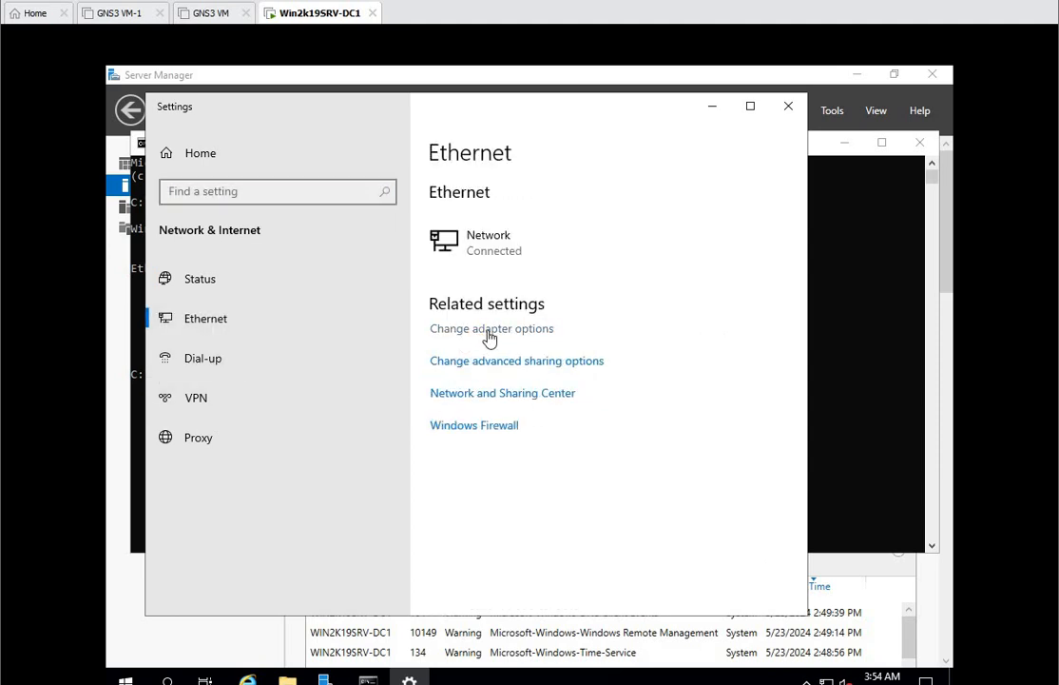
{"action": "left_click", "coordinate": [276, 237]}
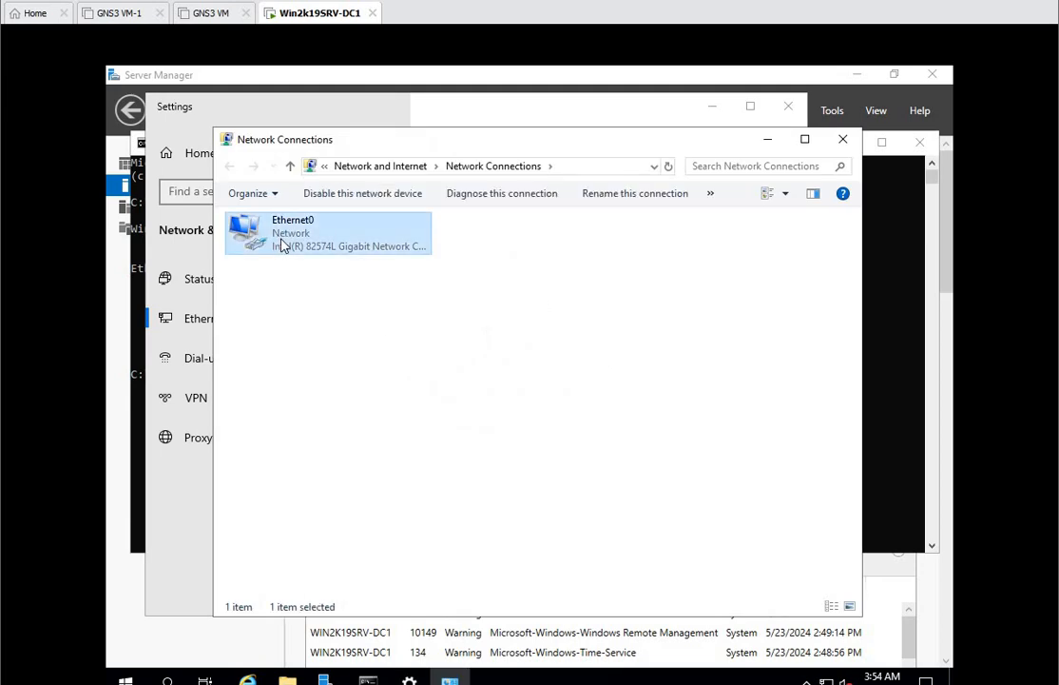
{"action": "right_click", "coordinate": [278, 236]}
{"action": "key", "text": "Escape"}
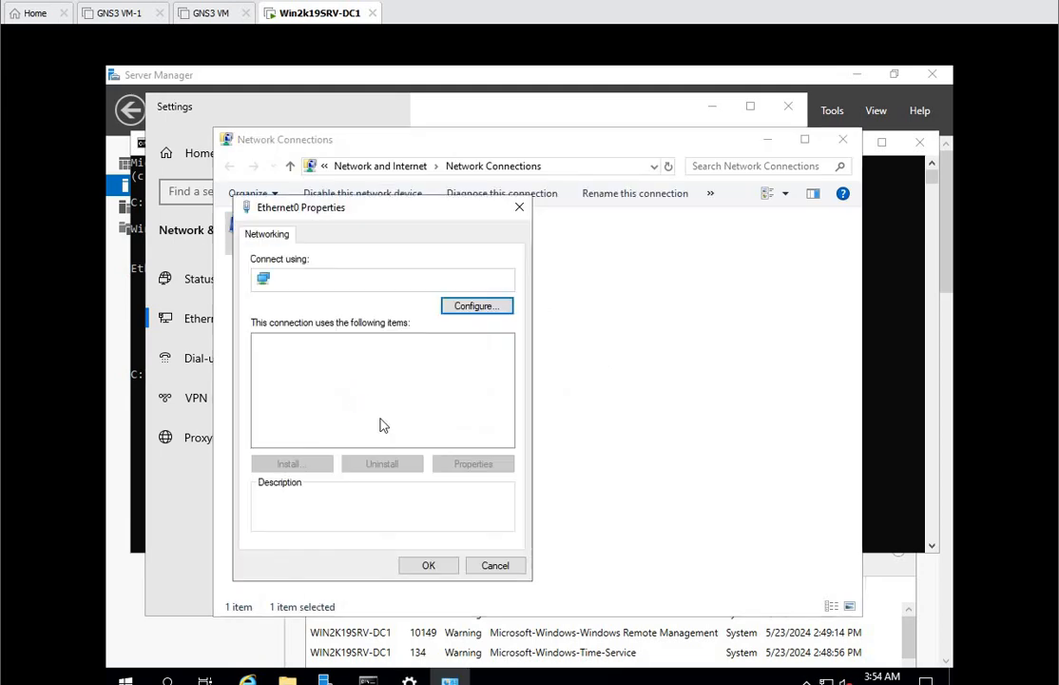
Step: Disable Internet Protocol Version 6 (TCP/IPv6) on Ethernet0 and open the Internet Protocol Version 4 (TCP/IPv4) properties
{"action": "left_click", "coordinate": [430, 382]}
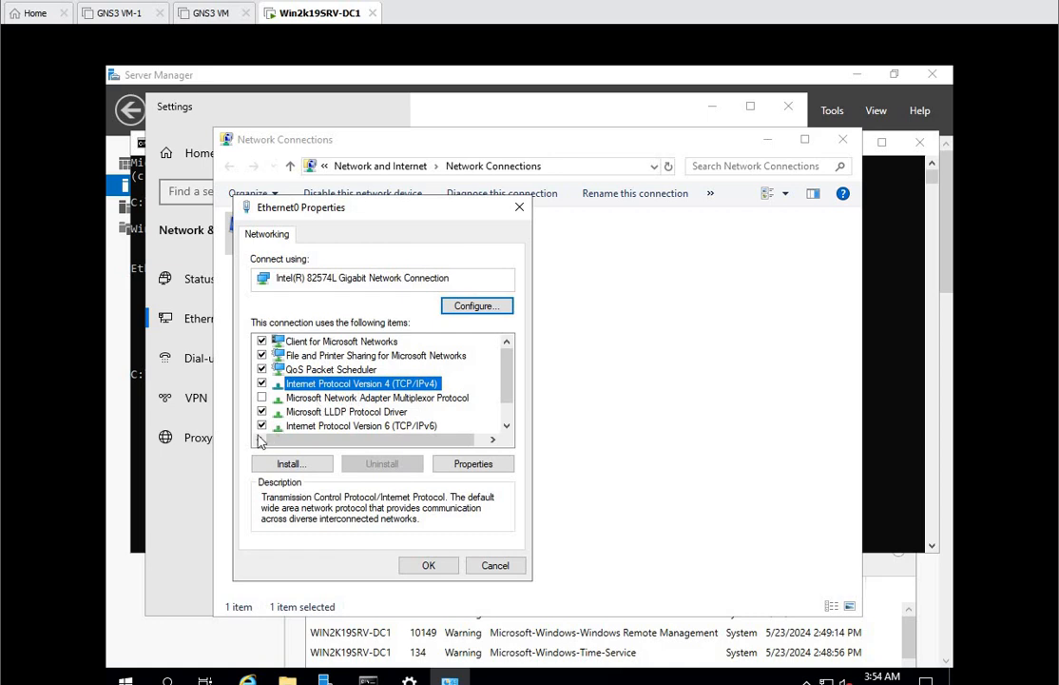
{"action": "key", "text": "Down"}
{"action": "key", "text": "Down"}
{"action": "key", "text": "Down"}
{"action": "key", "text": "space"}
{"action": "left_click", "coordinate": [385, 383]}
{"action": "left_click", "coordinate": [455, 465]}
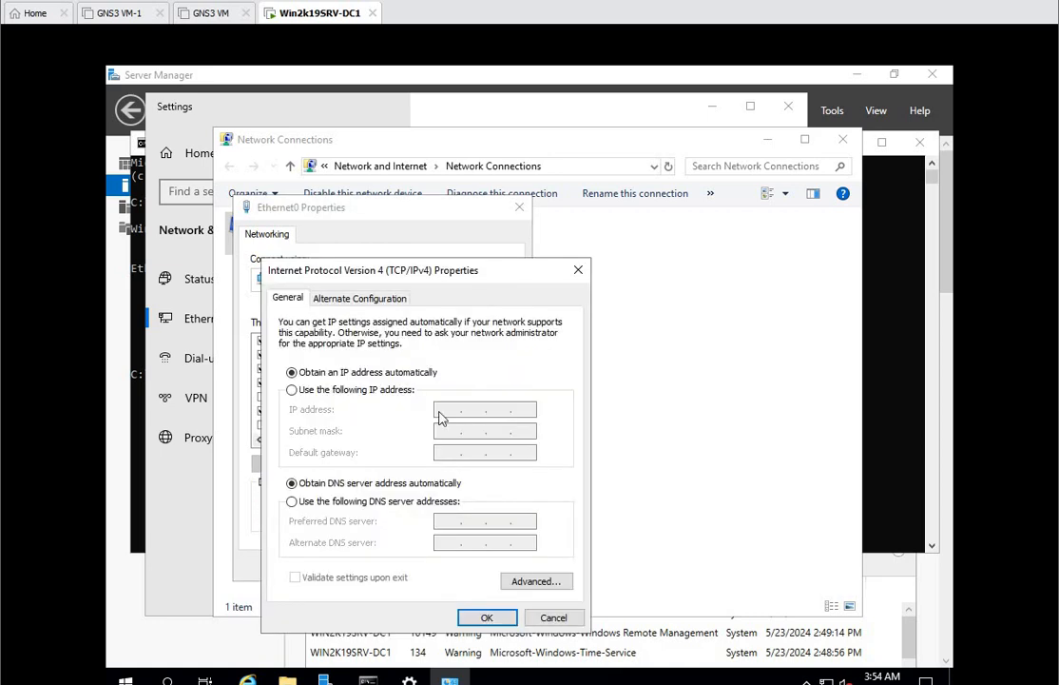
Step: Assign the static IP address 192.168.20.178 with subnet mask 255.255.255.0 to the Ethernet0 adapter
{"action": "left_click", "coordinate": [375, 390]}
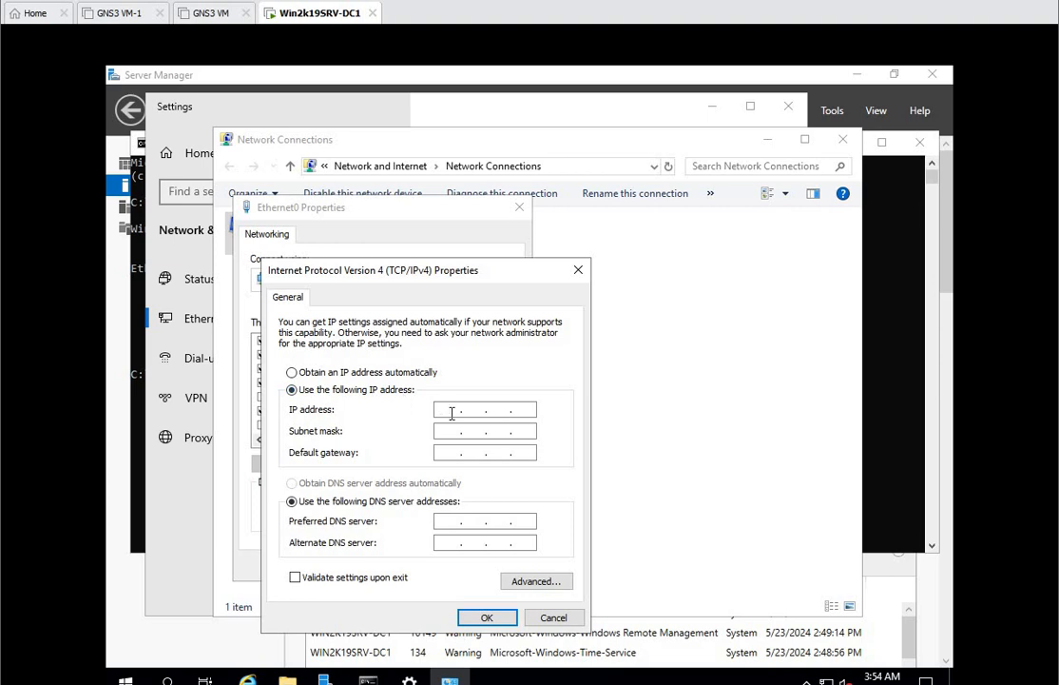
{"action": "left_click", "coordinate": [453, 413]}
{"action": "left_click", "coordinate": [452, 413]}
{"action": "type", "text": "192.16"}
{"action": "key", "text": "BackSpace"}
{"action": "type", "text": "68 . 20 . 178"}
{"action": "left_click", "coordinate": [454, 433]}
Step: Set the default gateway in the IPv4 properties to 192.168.20.2
{"action": "left_click", "coordinate": [445, 453]}
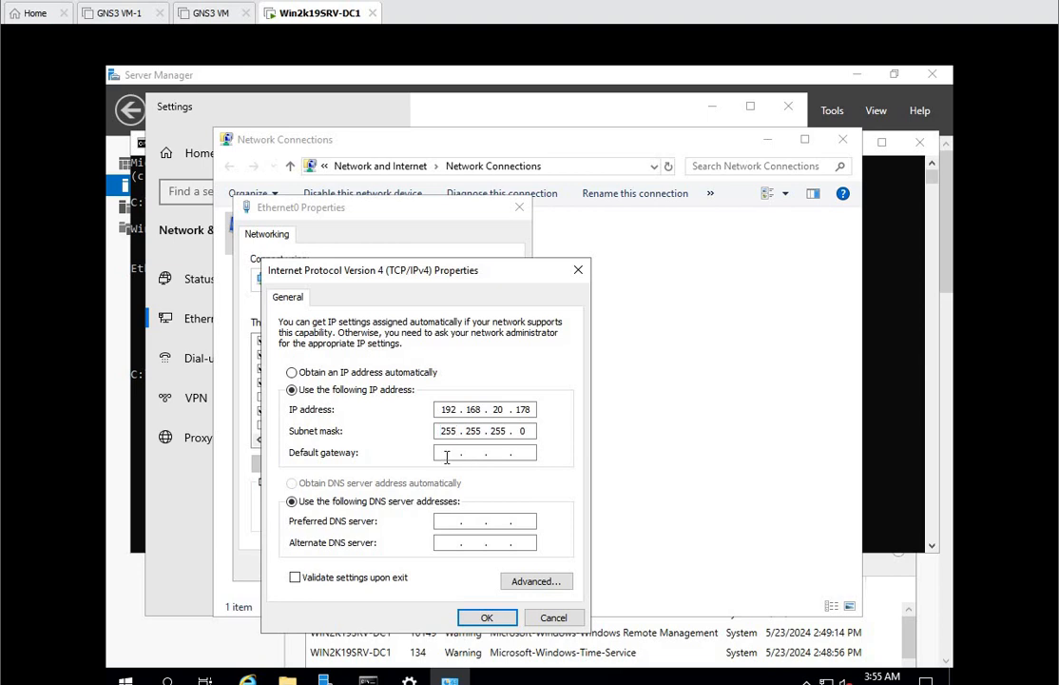
{"action": "type", "text": "192 . 196 . 8"}
{"action": "key", "text": "BackSpace"}
{"action": "key", "text": "BackSpace"}
{"action": "key", "text": "BackSpace"}
{"action": "type", "text": "68 . 20 . 2"}
Step: Set the preferred DNS server to 192.168.20.178 and the alternate DNS server to 8.8.8.8
{"action": "left_click", "coordinate": [444, 520]}
{"action": "type", "text": "192 . 168 . 20 . "}
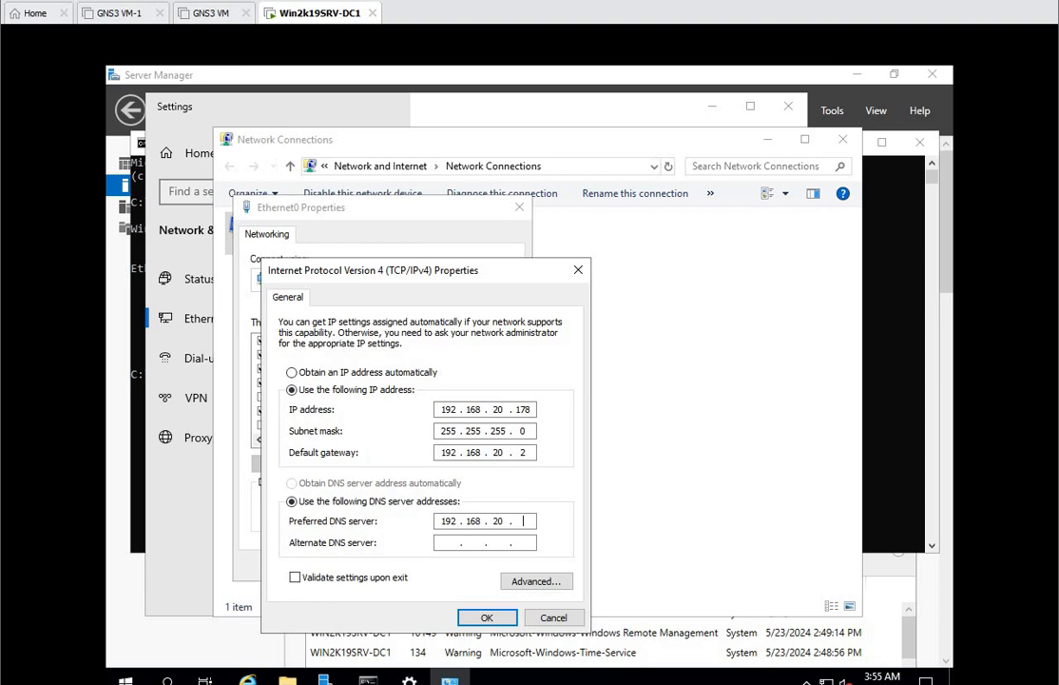
{"action": "type", "text": "178"}
{"action": "left_click", "coordinate": [447, 545]}
{"action": "type", "text": "8.83.8"}
{"action": "key", "text": "BackSpace"}
{"action": "key", "text": "BackSpace"}
{"action": "key", "text": "BackSpace"}
{"action": "type", "text": "8.8.8"}
Step: Apply the IPv4 settings to Ethernet0 and close the adapter properties and network settings windows
{"action": "left_click", "coordinate": [486, 619]}
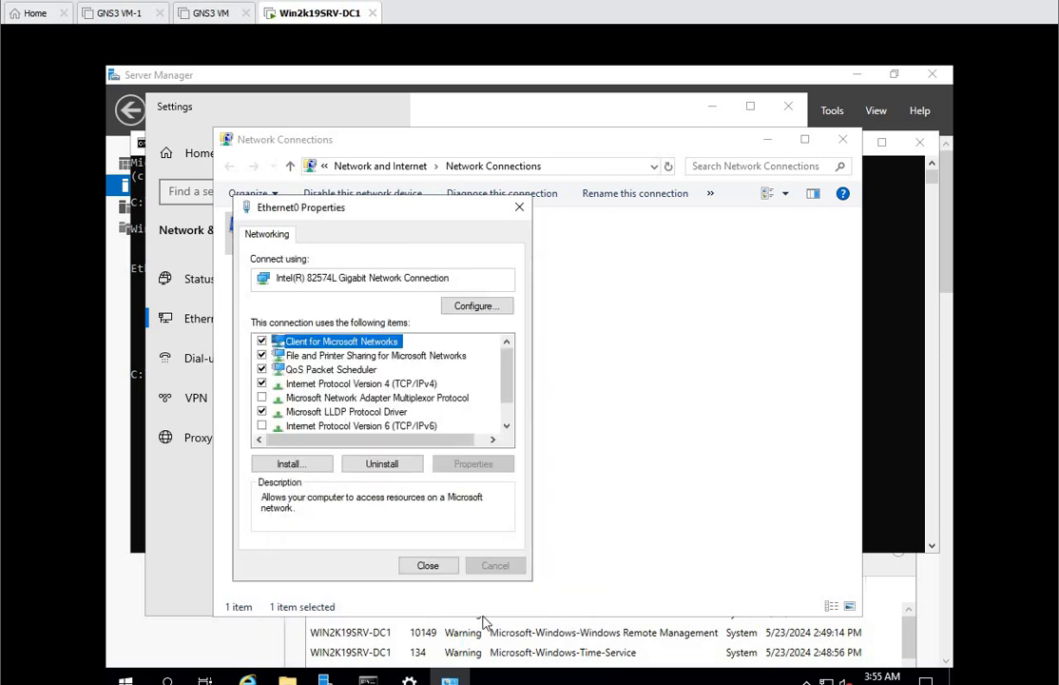
{"action": "left_click", "coordinate": [427, 567]}
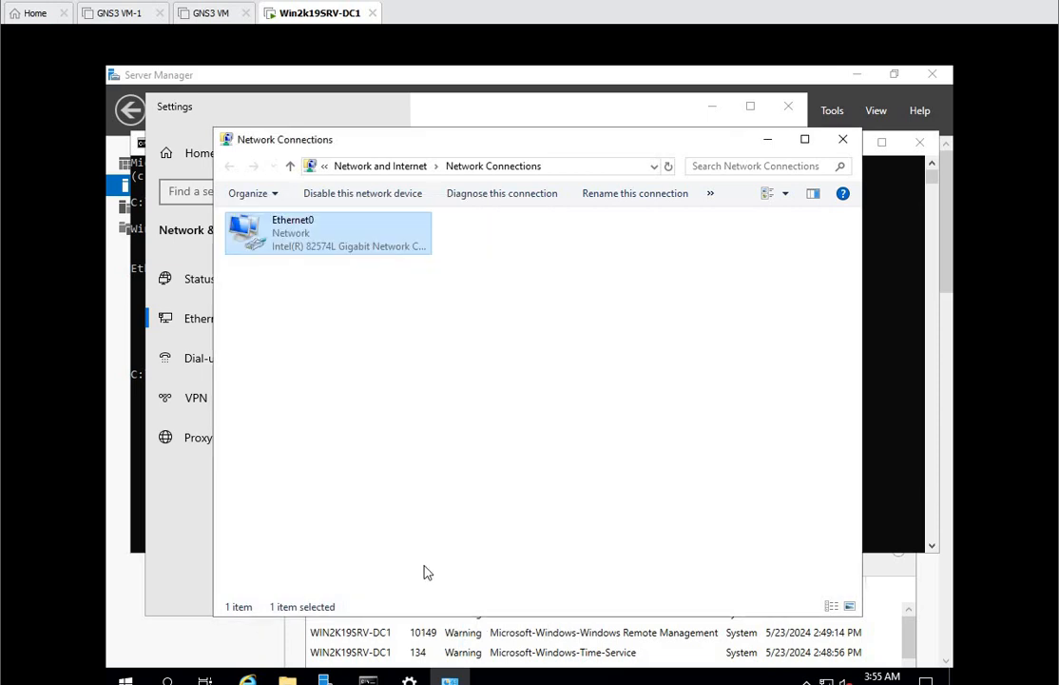
{"action": "left_click", "coordinate": [843, 139]}
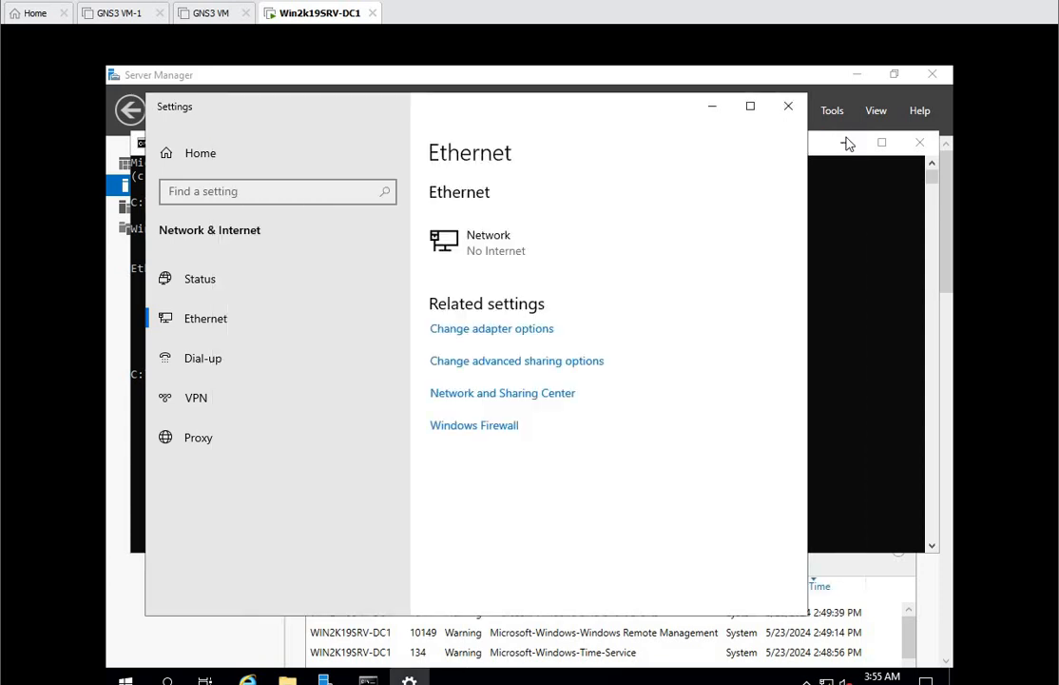
{"action": "left_click", "coordinate": [788, 105]}
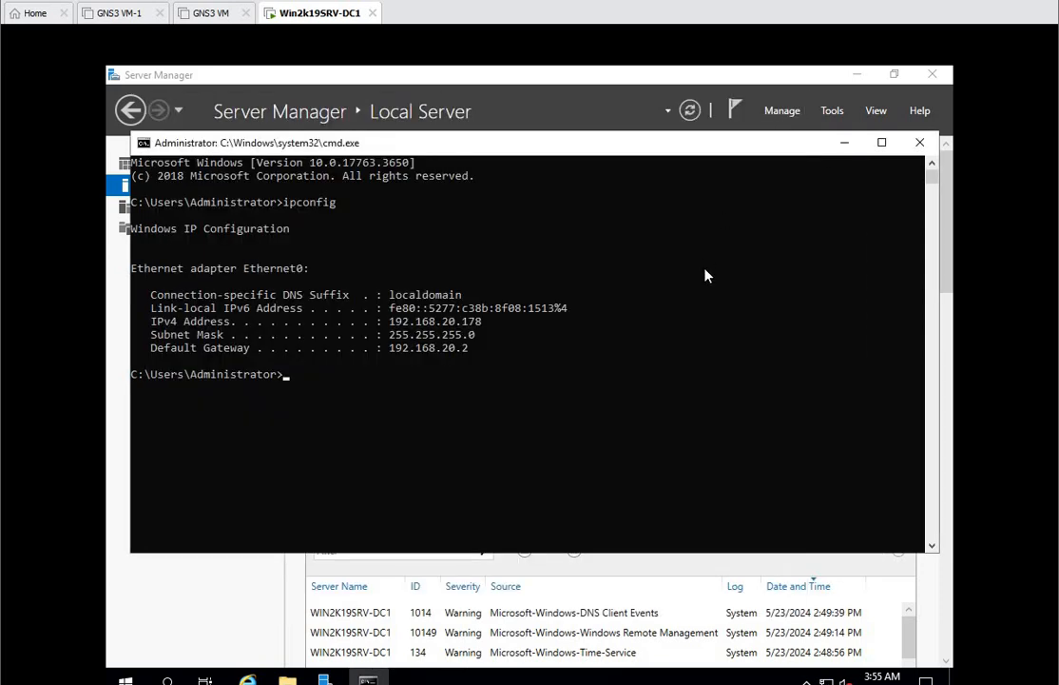
Step: Run ipconfig again in the open command prompt to check the adapter's new IP configuration
{"action": "left_click", "coordinate": [656, 270]}
{"action": "right_click", "coordinate": [658, 271]}
{"action": "left_click", "coordinate": [457, 383]}
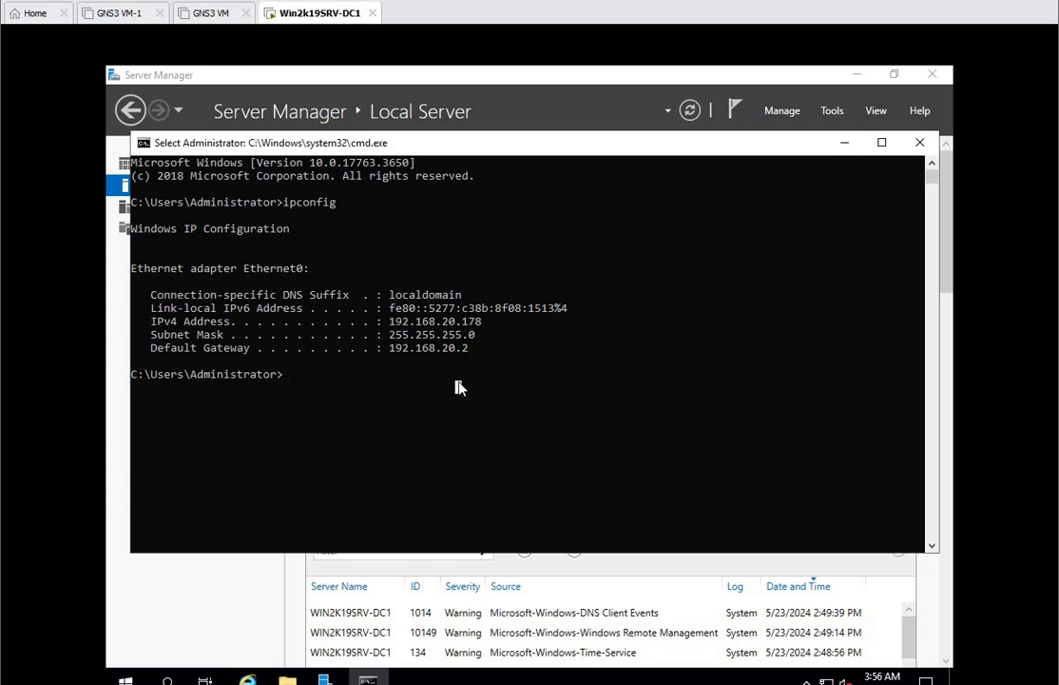
{"action": "type", "text": "ipcnfi"}
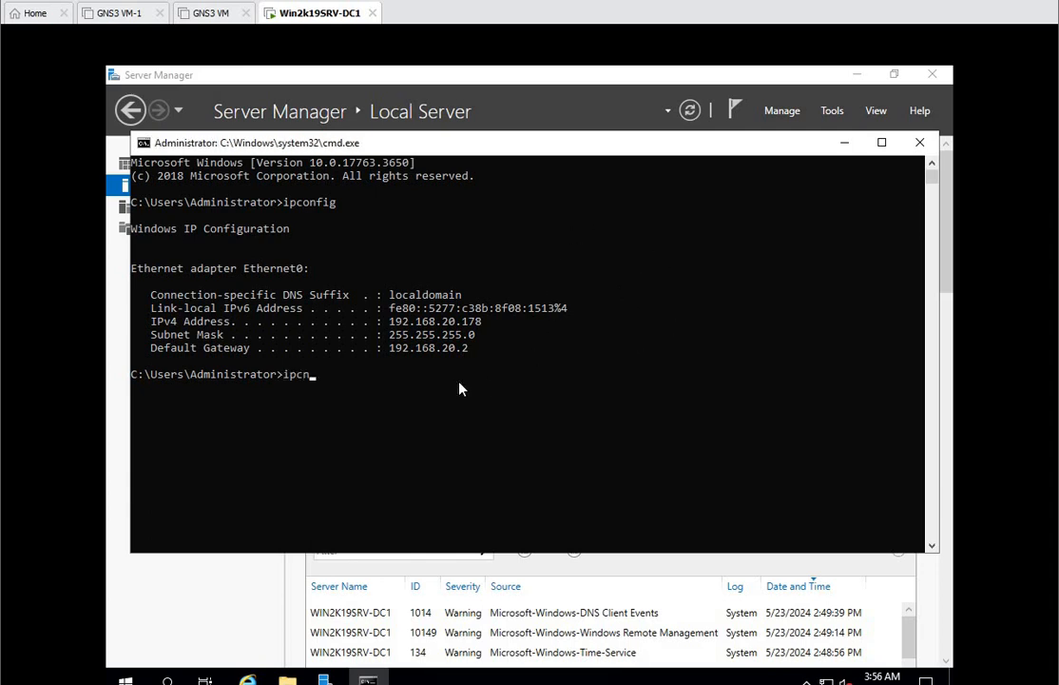
{"action": "key", "text": "BackSpace"}
{"action": "key", "text": "BackSpace"}
{"action": "key", "text": "BackSpace"}
{"action": "type", "text": "onfig"}
{"action": "key", "text": "Return"}
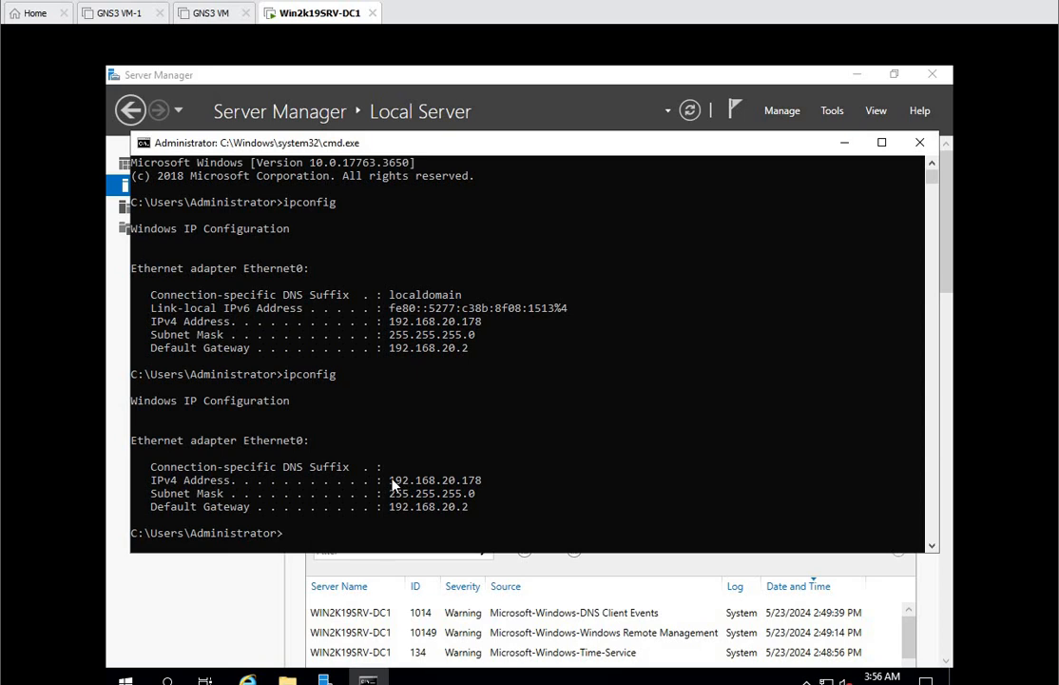
Step: Run ipconfig /all to display the full network configuration of the server
{"action": "key", "text": "Up"}
{"action": "type", "text": "/all"}
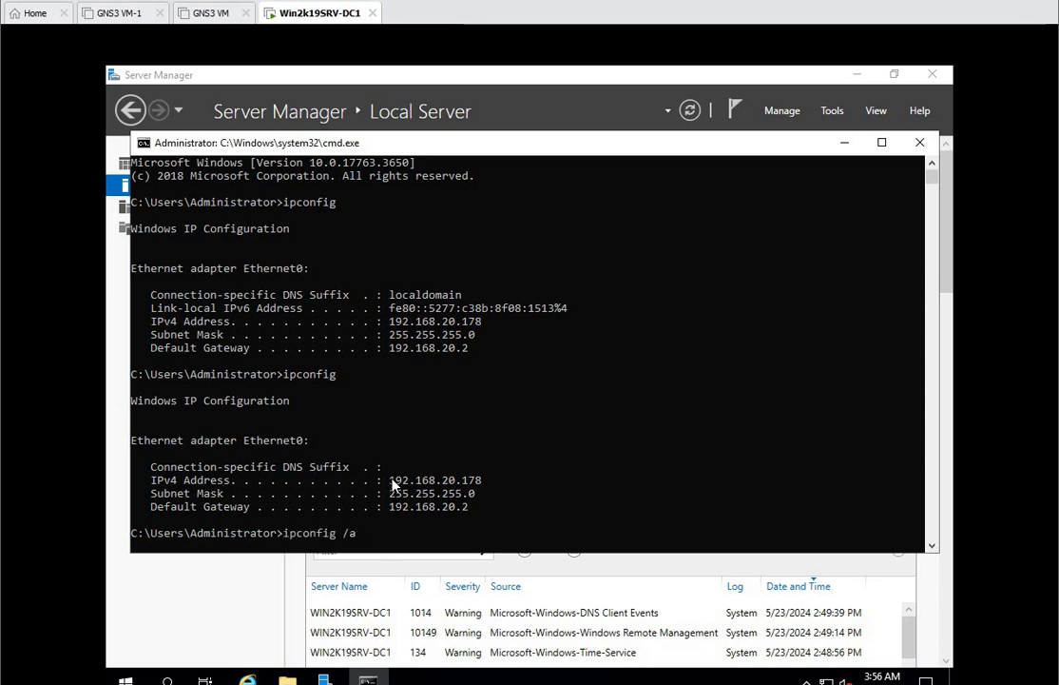
{"action": "key", "text": "Return"}
{"action": "scroll", "coordinate": [496, 352], "scroll_direction": "up", "scroll_amount": 1}
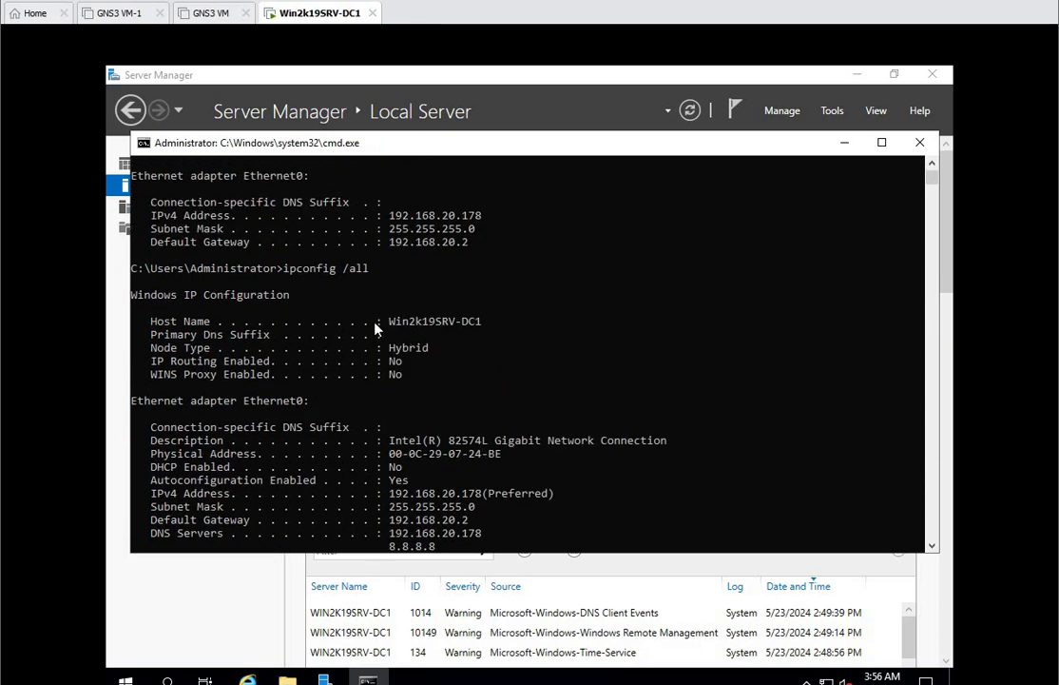
{"action": "scroll", "coordinate": [334, 353], "scroll_direction": "up", "scroll_amount": 1}
{"action": "scroll", "coordinate": [345, 365], "scroll_direction": "down", "scroll_amount": 1}
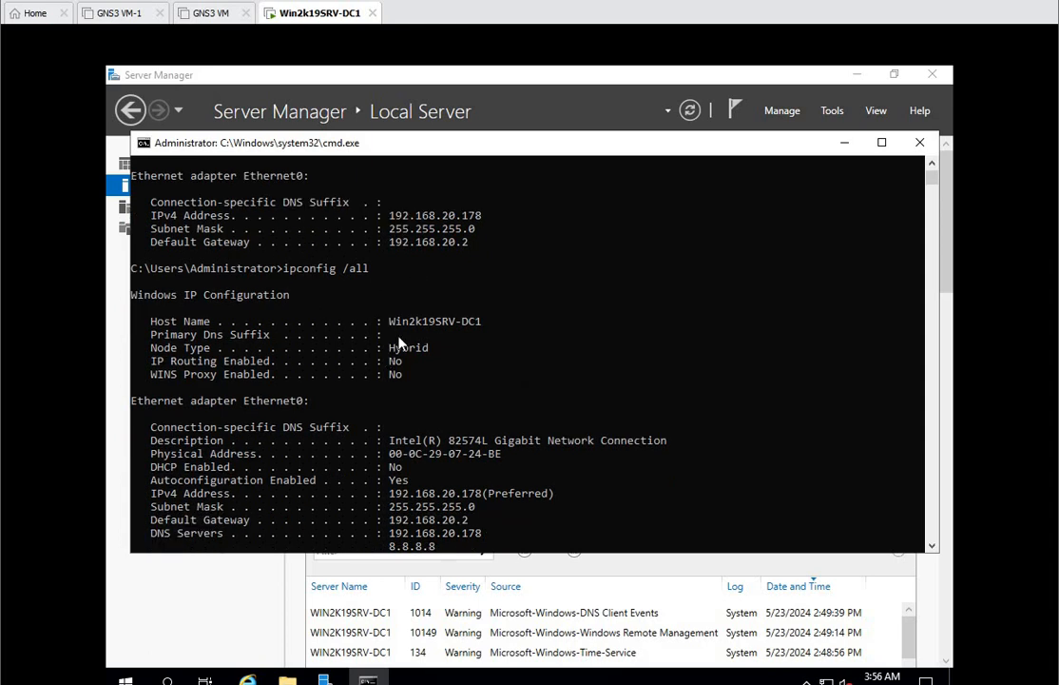
Step: Examine the DHCP status, host name and addresses in the ipconfig output, and close the command prompt
{"action": "left_click_drag", "start_coordinate": [172, 471], "coordinate": [415, 462]}
{"action": "left_click_drag", "start_coordinate": [391, 219], "coordinate": [461, 244]}
{"action": "scroll", "coordinate": [446, 325], "scroll_direction": "down", "scroll_amount": 3}
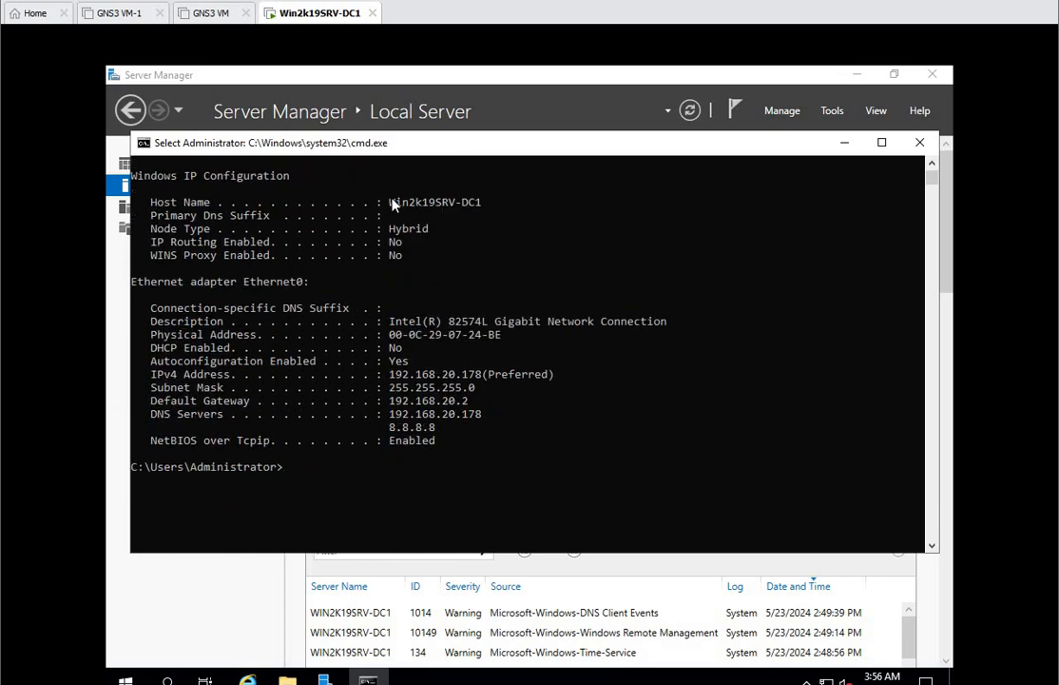
{"action": "left_click_drag", "start_coordinate": [389, 202], "coordinate": [494, 210]}
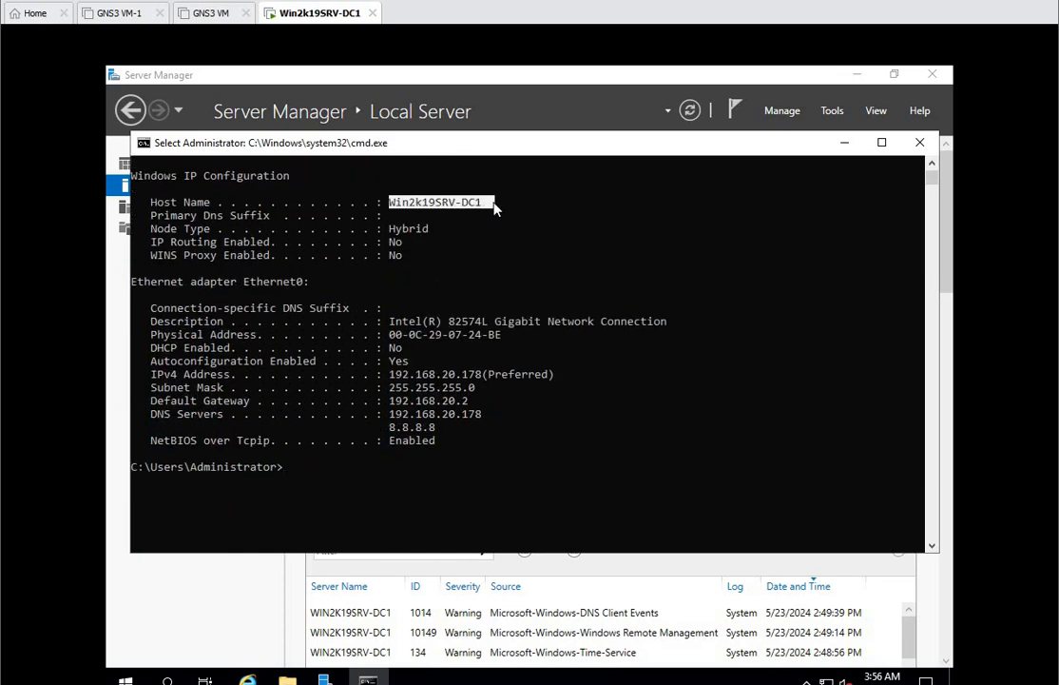
{"action": "scroll", "coordinate": [322, 374], "scroll_direction": "up", "scroll_amount": 5}
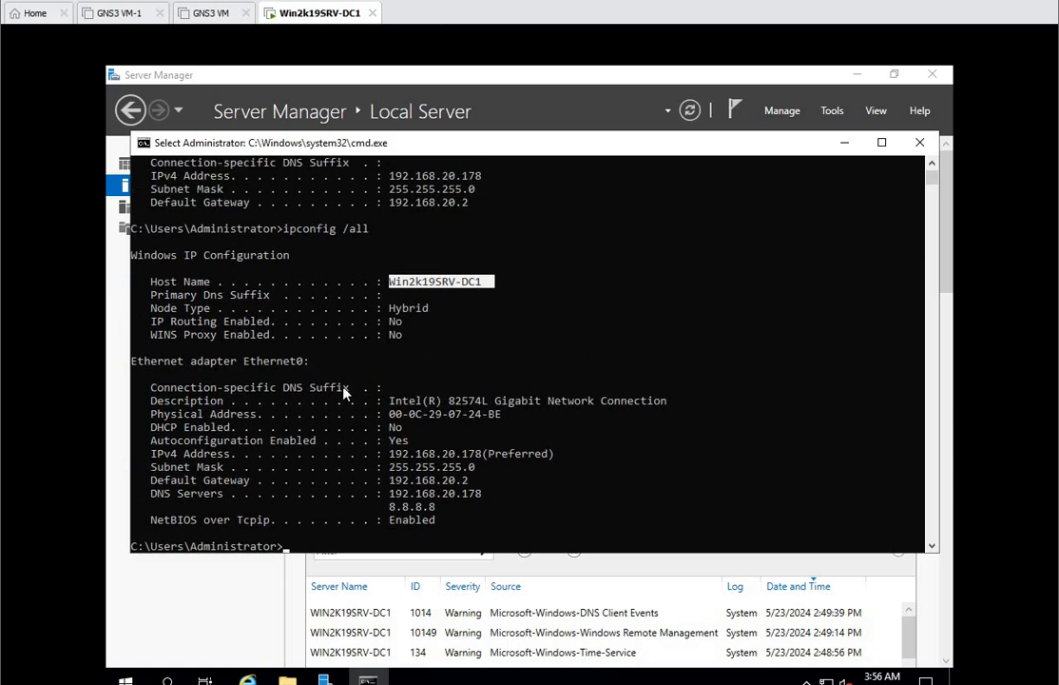
{"action": "scroll", "coordinate": [360, 377], "scroll_direction": "up", "scroll_amount": 5}
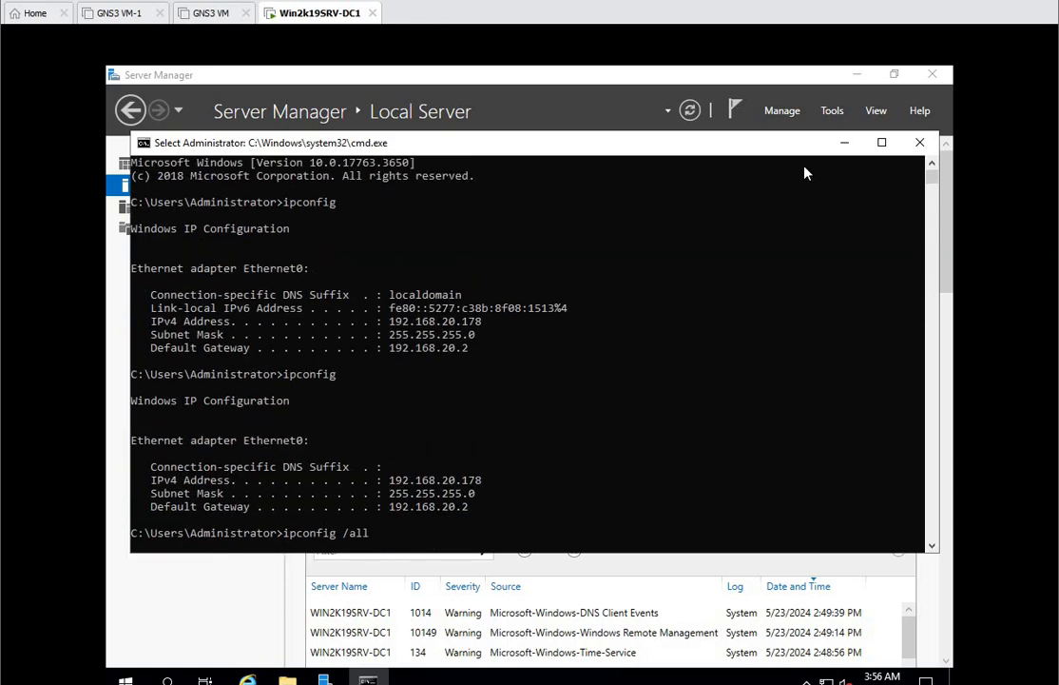
{"action": "left_click", "coordinate": [920, 142]}
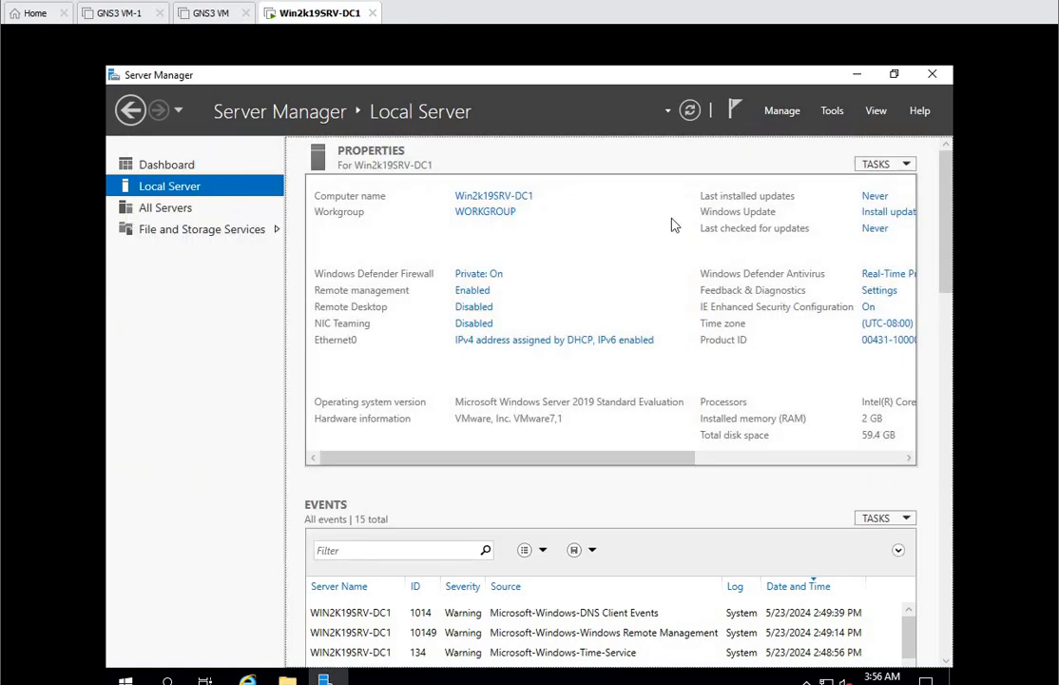
Step: Start adding roles and features with a role-based or feature-based installation on the server Win2k19SRV-DC1
{"action": "left_click", "coordinate": [782, 111]}
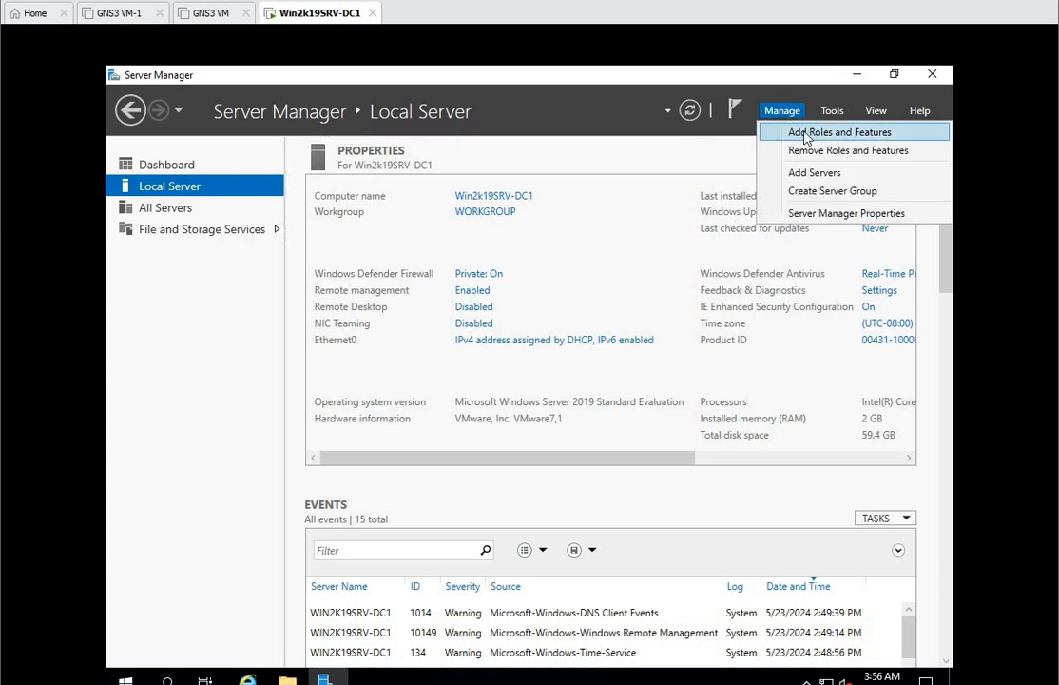
{"action": "left_click", "coordinate": [806, 138]}
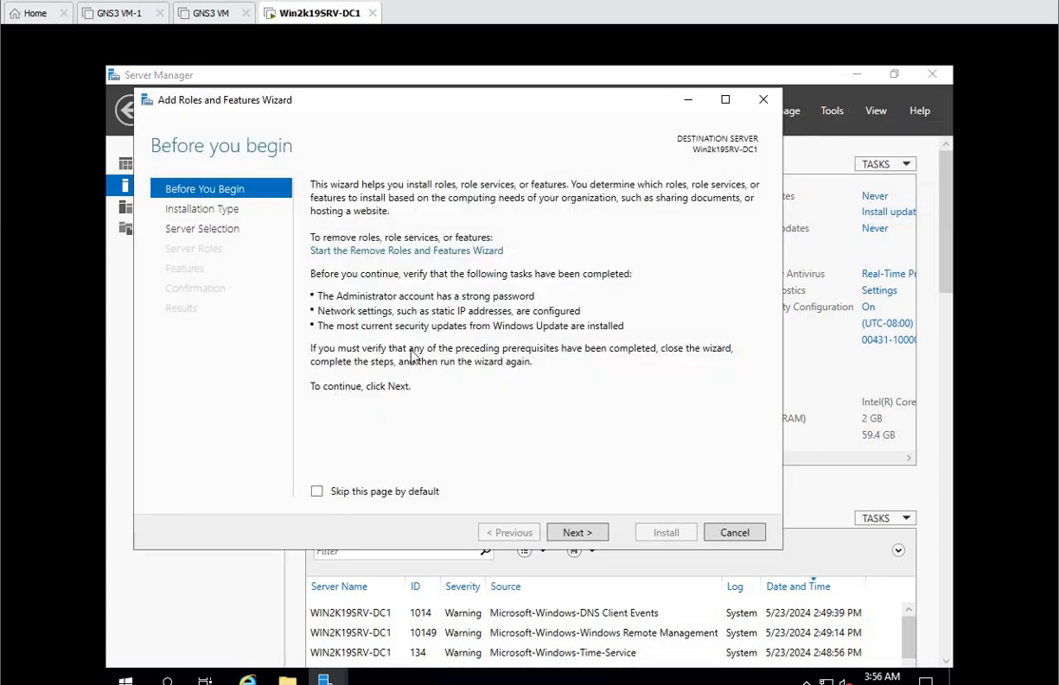
{"action": "left_click", "coordinate": [574, 532]}
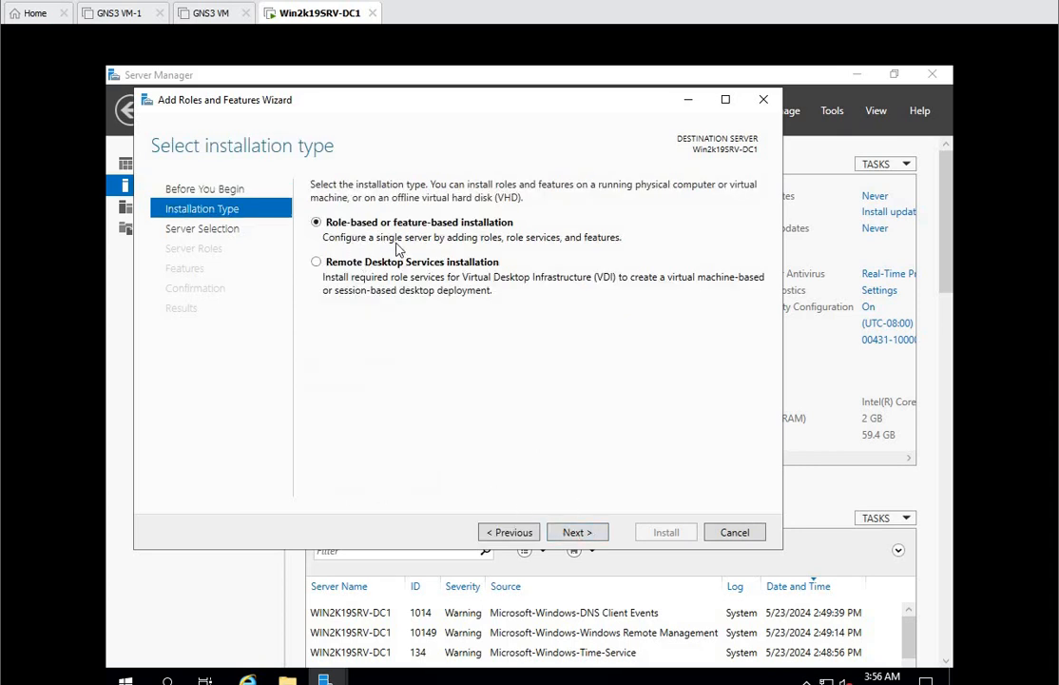
{"action": "left_click", "coordinate": [574, 532]}
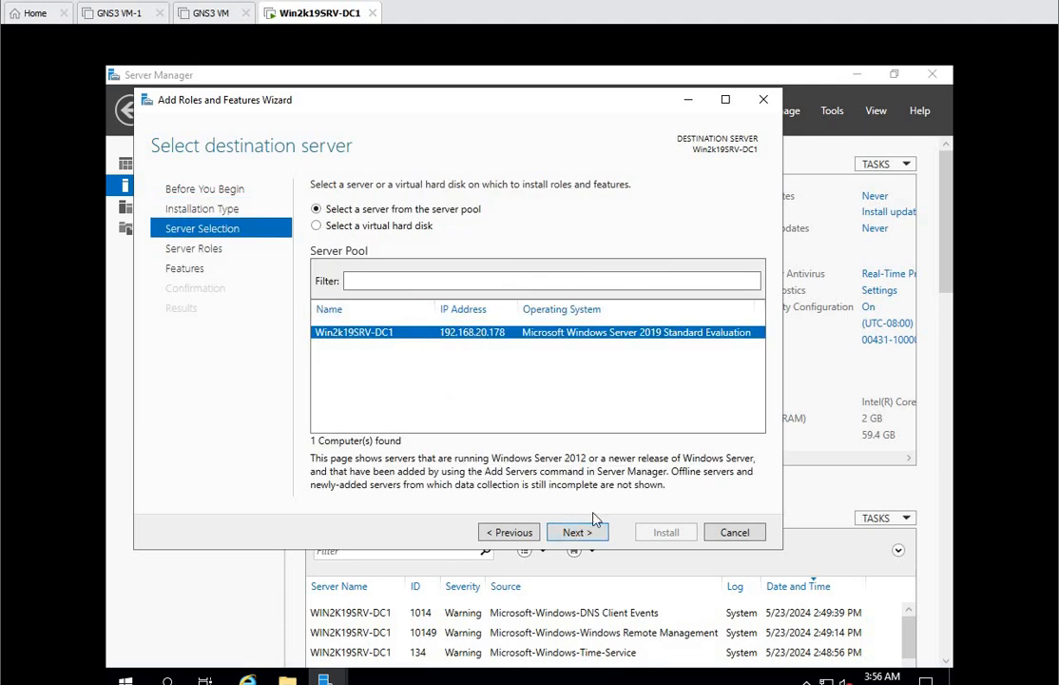
{"action": "left_click", "coordinate": [584, 538]}
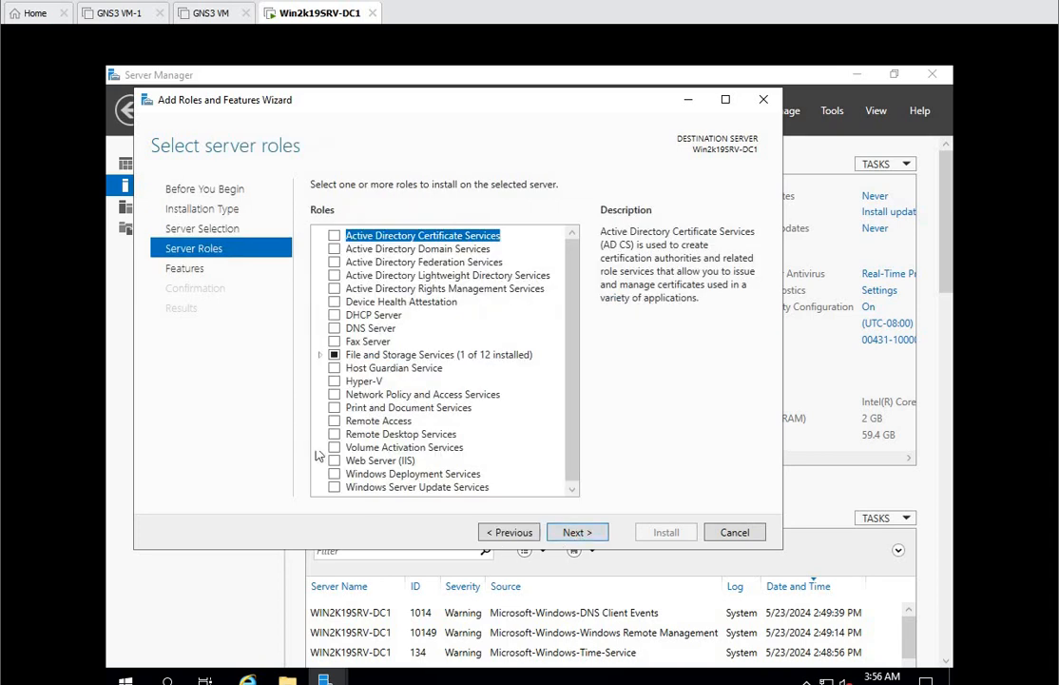
Step: Select the Active Directory Domain Services role with its required features and install it
{"action": "left_click", "coordinate": [334, 249]}
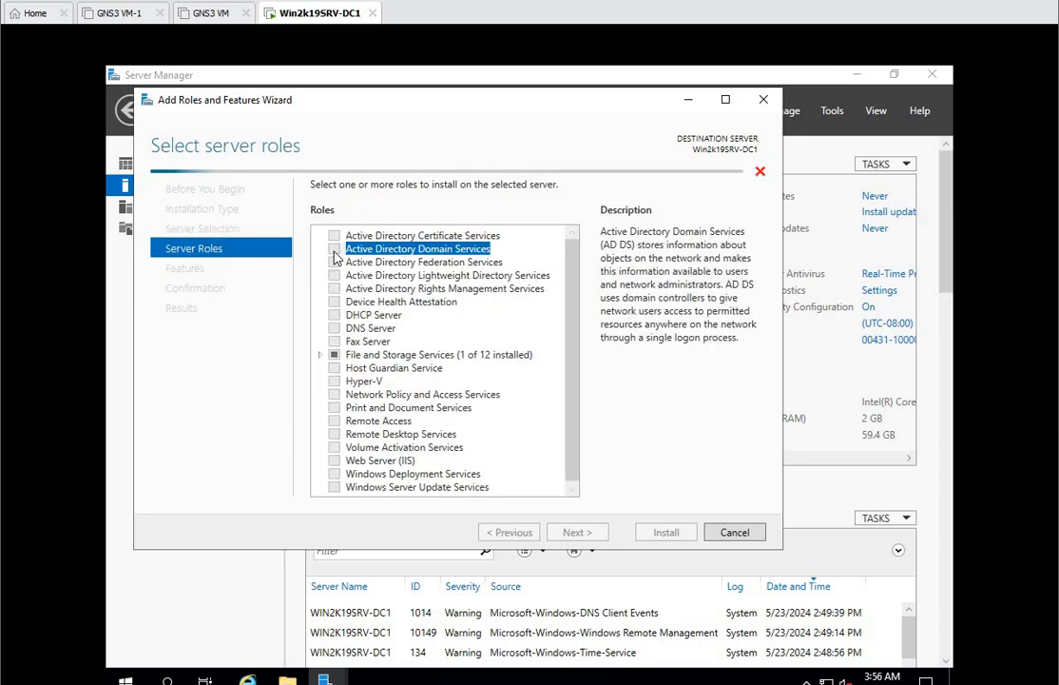
{"action": "left_click", "coordinate": [512, 468]}
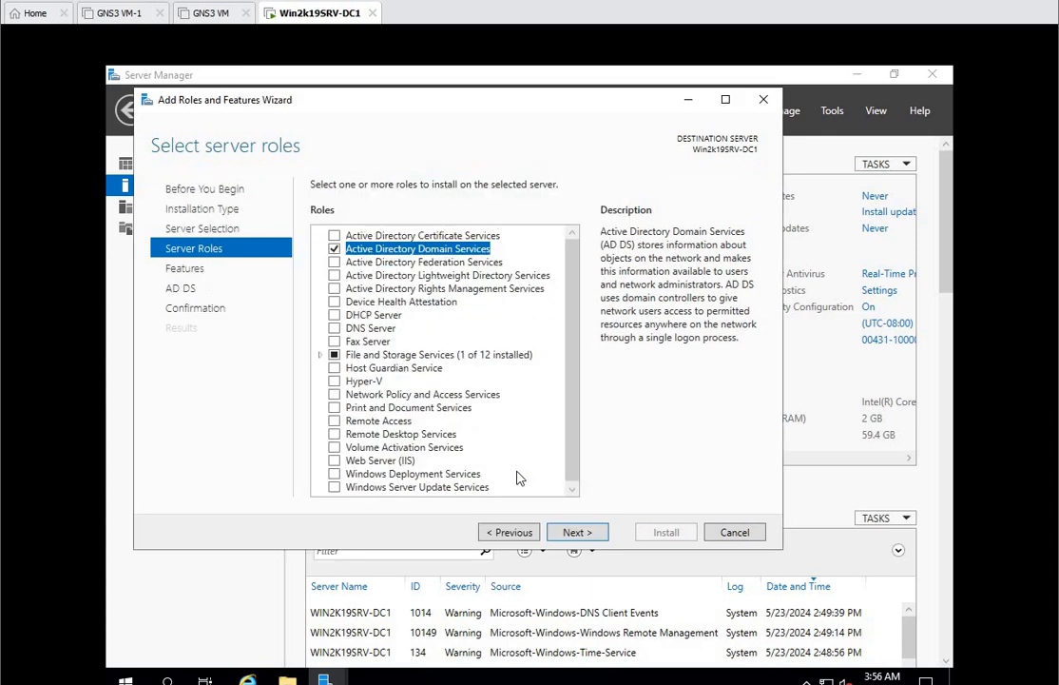
{"action": "left_click", "coordinate": [574, 535]}
{"action": "left_click", "coordinate": [575, 534]}
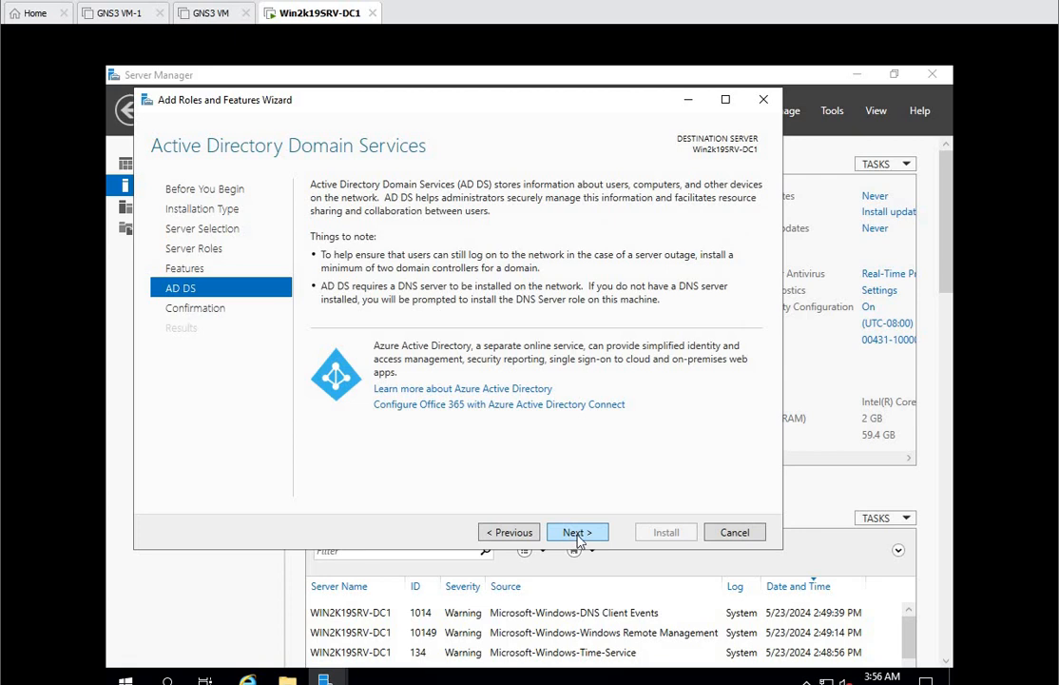
{"action": "left_click", "coordinate": [577, 534]}
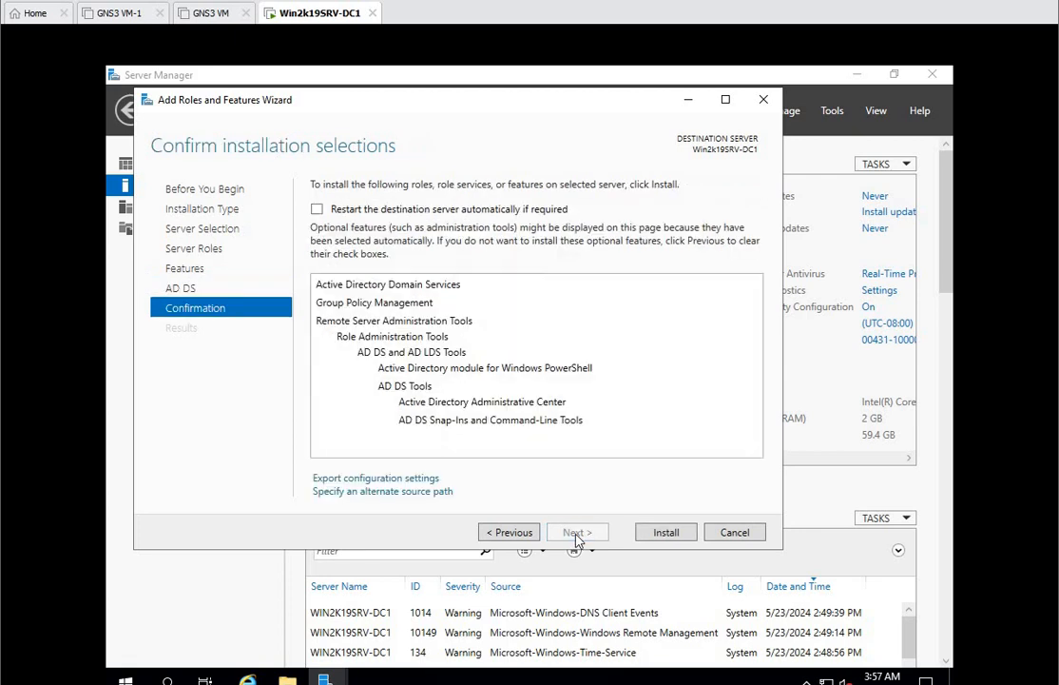
{"action": "left_click", "coordinate": [668, 533]}
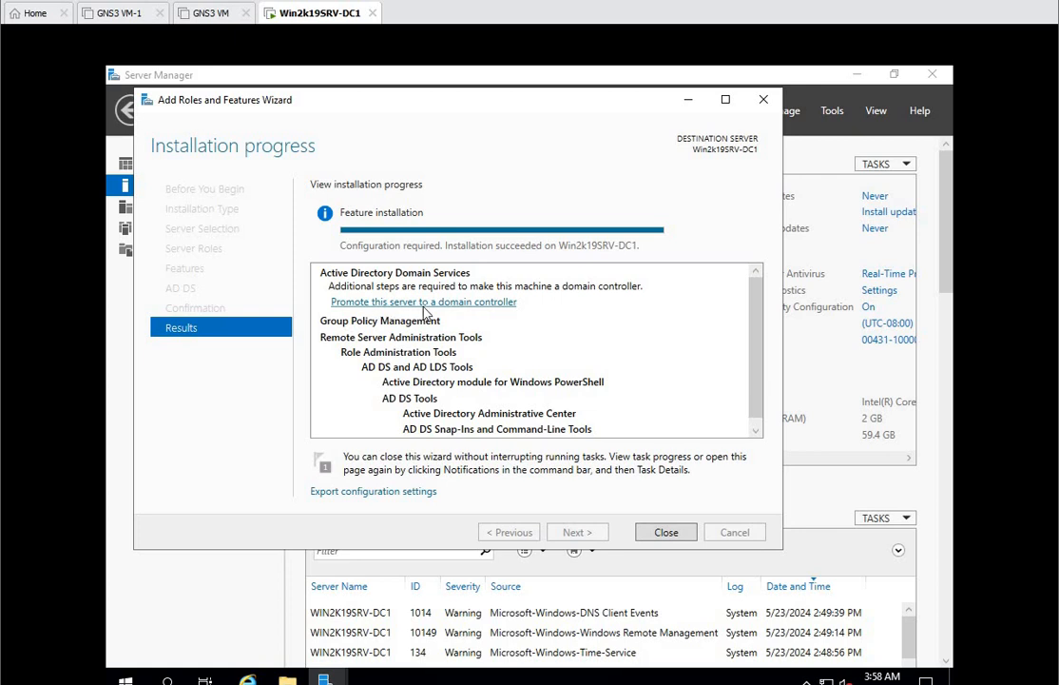
Step: Start promoting the server to a domain controller in a new forest with the root domain name test.com
{"action": "left_click", "coordinate": [460, 302]}
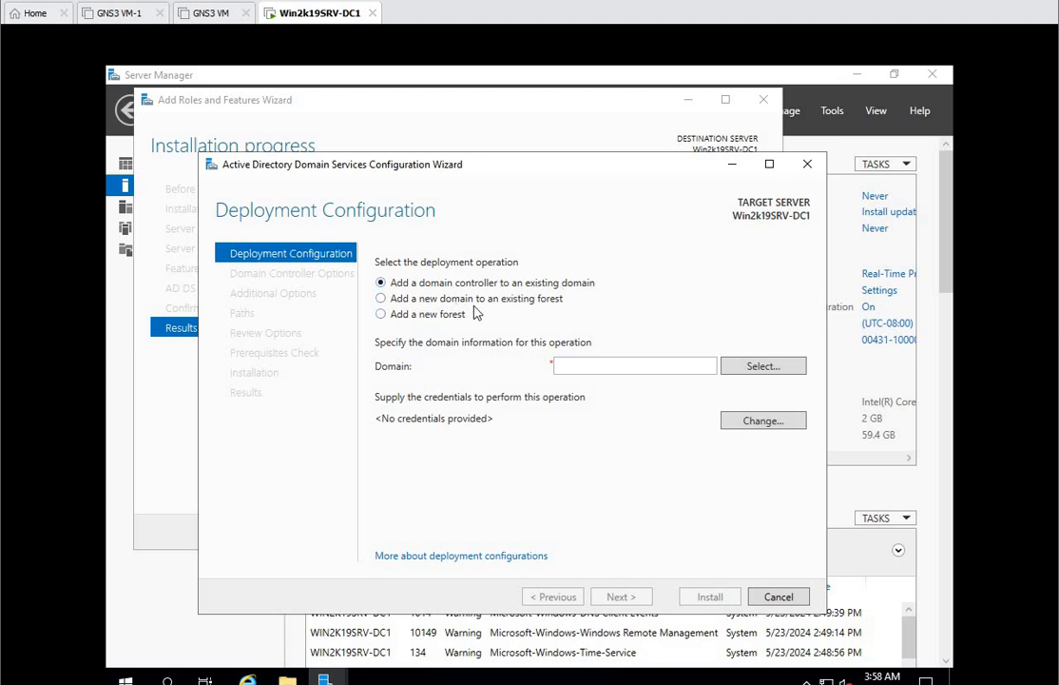
{"action": "left_click", "coordinate": [381, 316]}
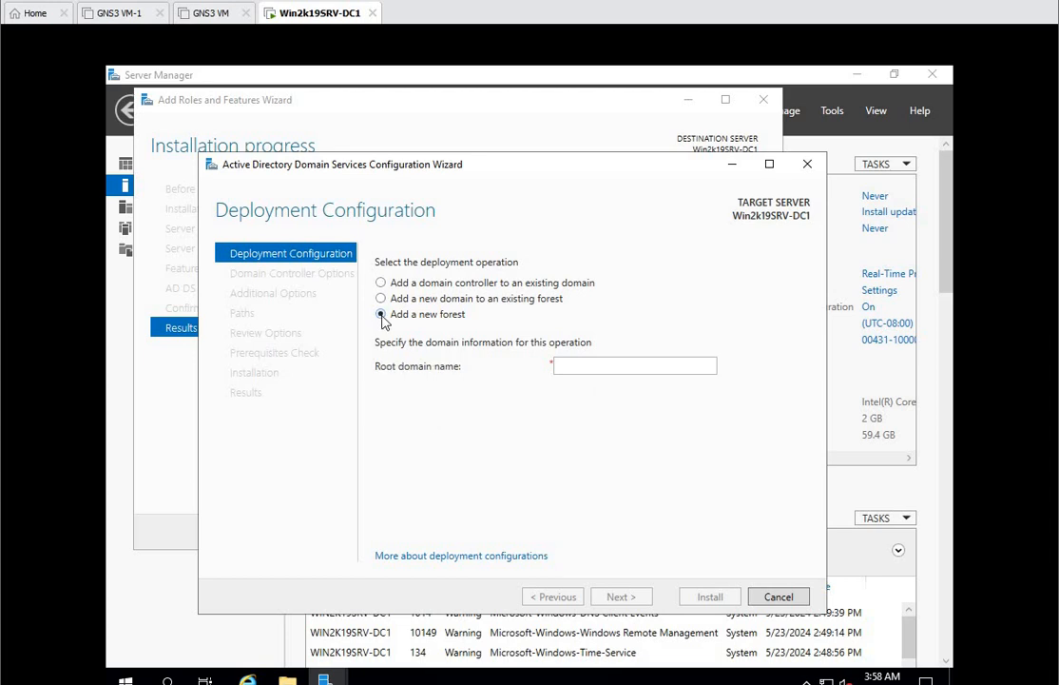
{"action": "left_click", "coordinate": [594, 364]}
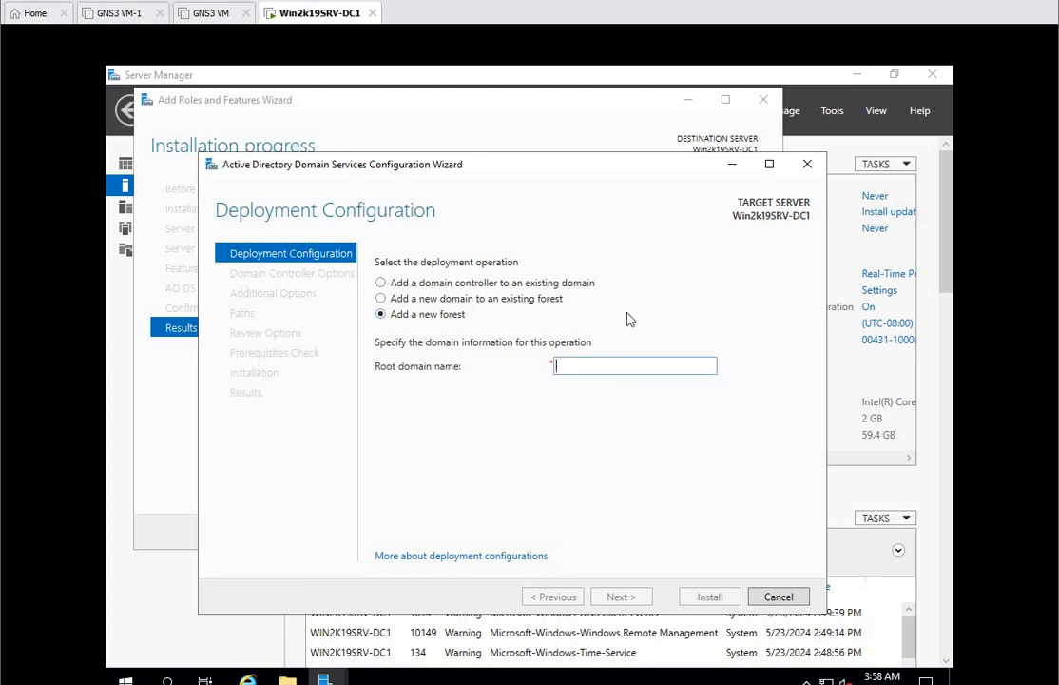
{"action": "type", "text": "t"}
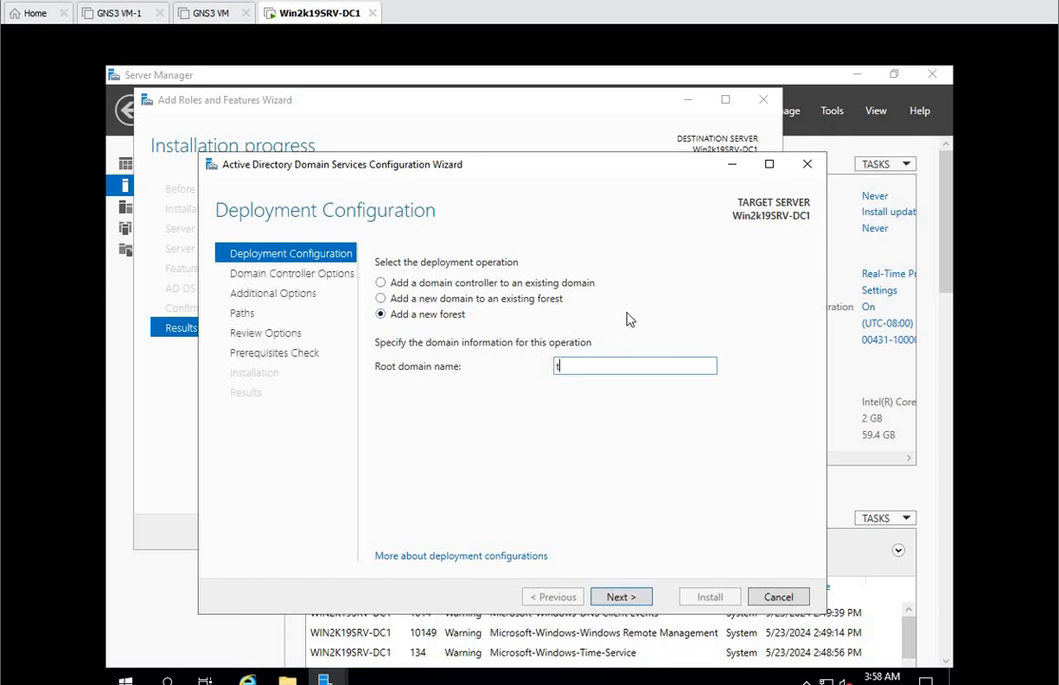
{"action": "type", "text": "est.com"}
{"action": "left_click", "coordinate": [609, 597]}
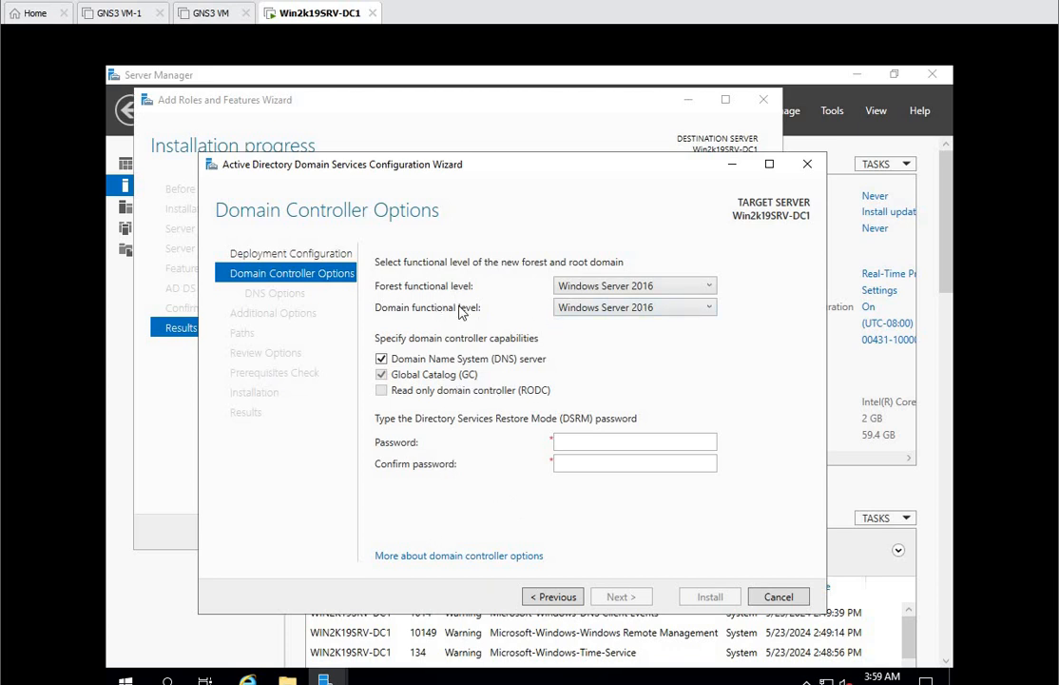
Step: Choose Windows Server 2016 as the forest functional level in the domain controller options
{"action": "left_click", "coordinate": [709, 287]}
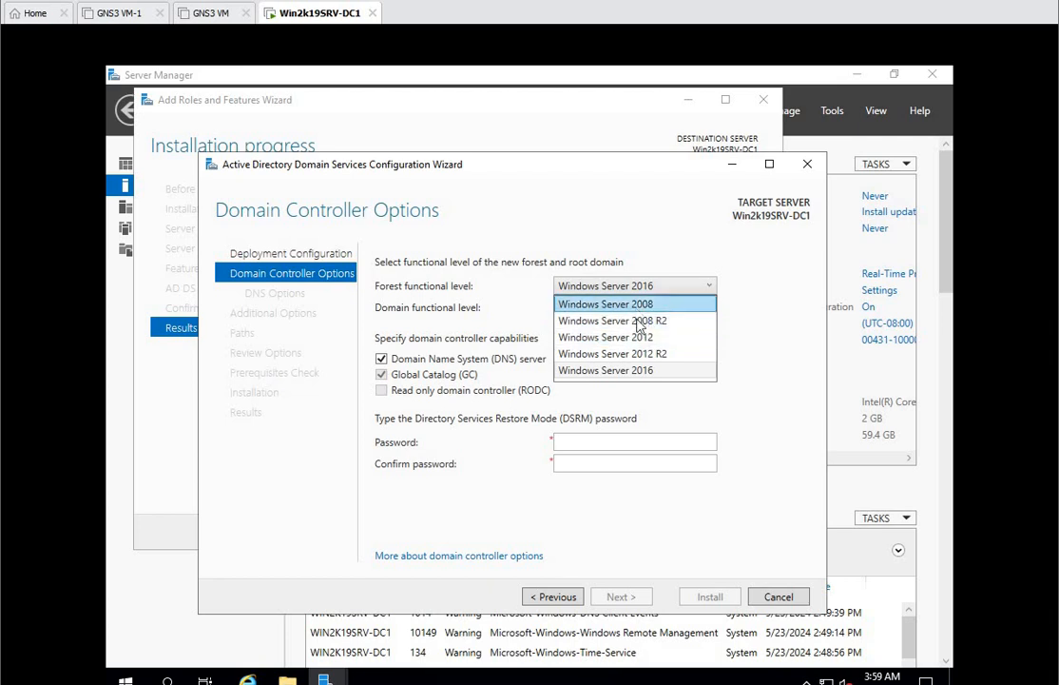
{"action": "left_click", "coordinate": [649, 370]}
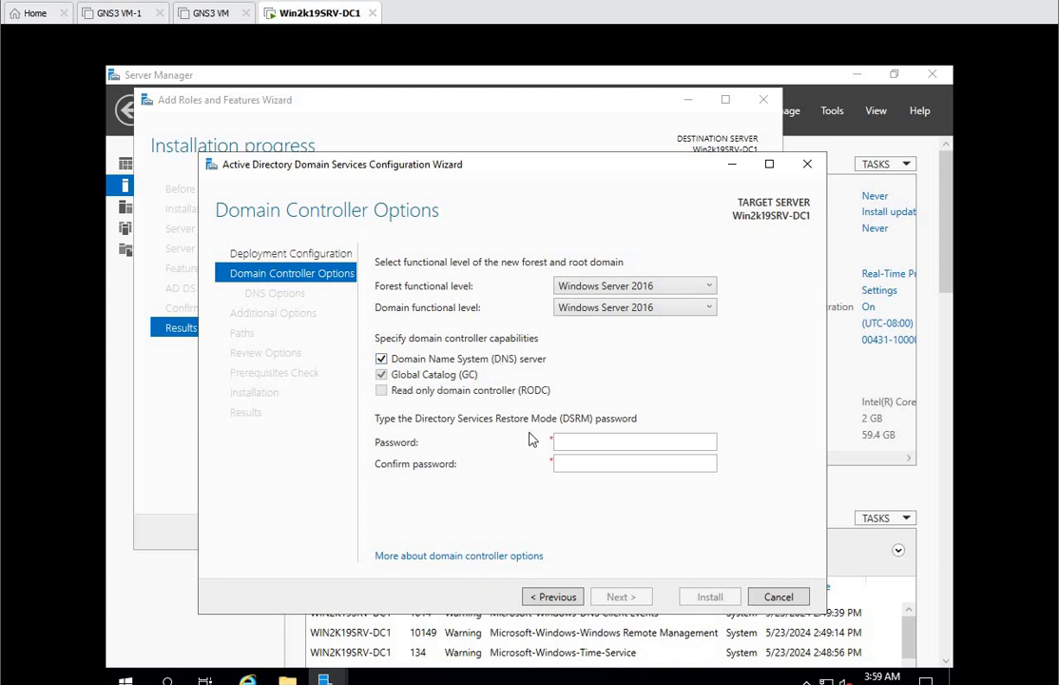
Step: Enter and confirm the Directory Services Restore Mode (DSRM) password and accept the domain controller options
{"action": "left_click", "coordinate": [576, 440]}
{"action": "type", "text": "•••••••••"}
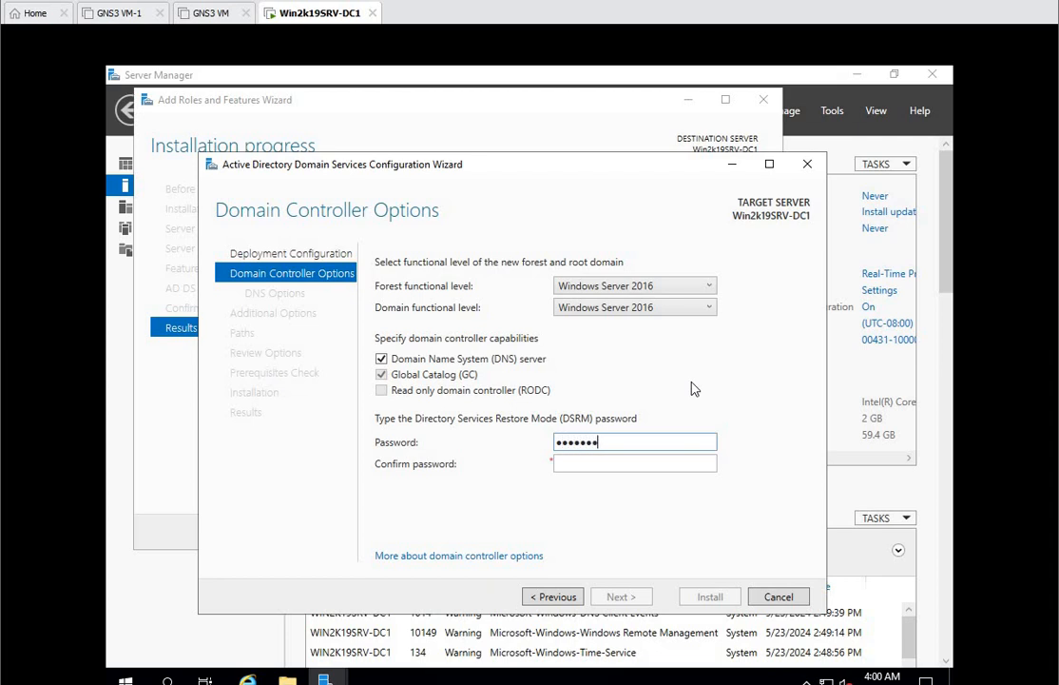
{"action": "left_click", "coordinate": [697, 460]}
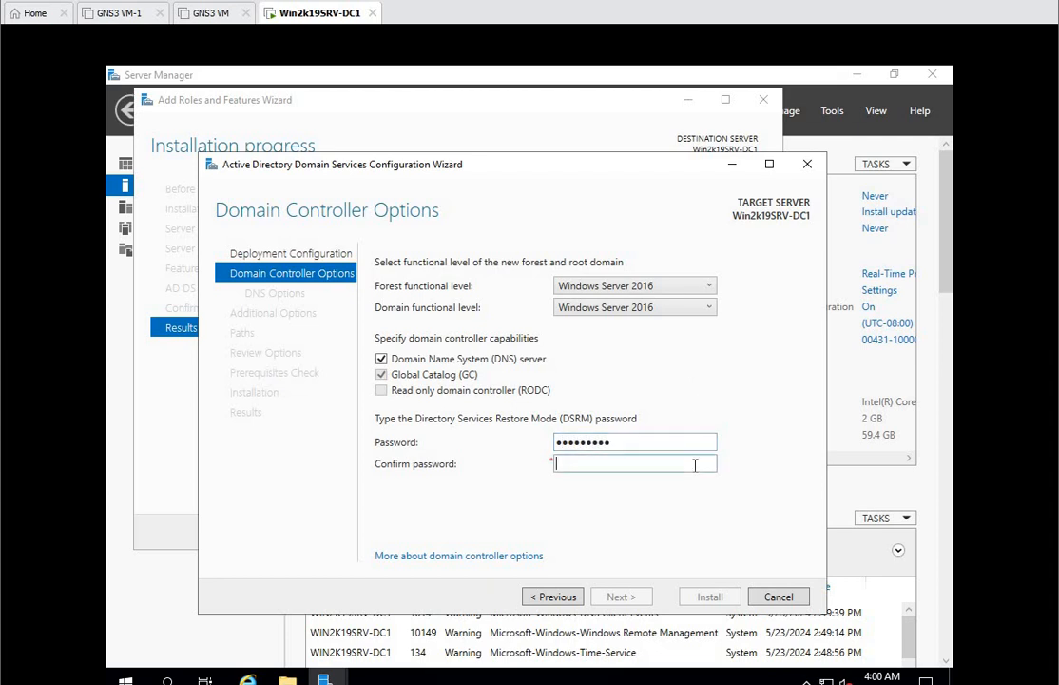
{"action": "type", "text": "•••••••••"}
{"action": "key", "text": "Return"}
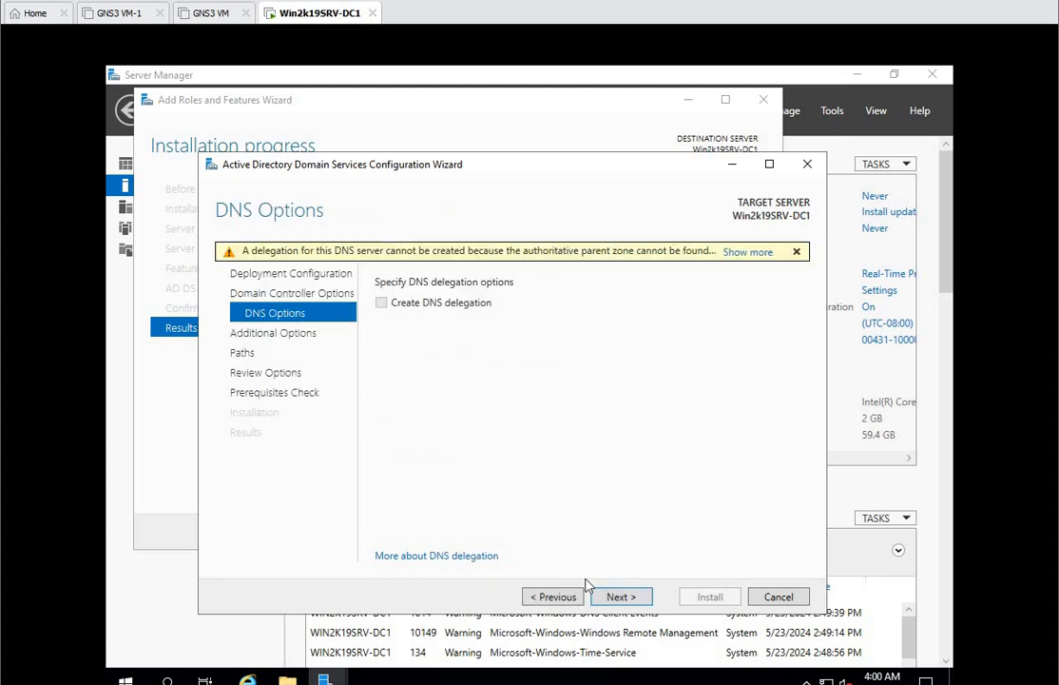
Step: Accept the default DNS options, NetBIOS domain name TEST and AD DS folder paths, and proceed through the review to the prerequisites check
{"action": "left_click", "coordinate": [617, 597]}
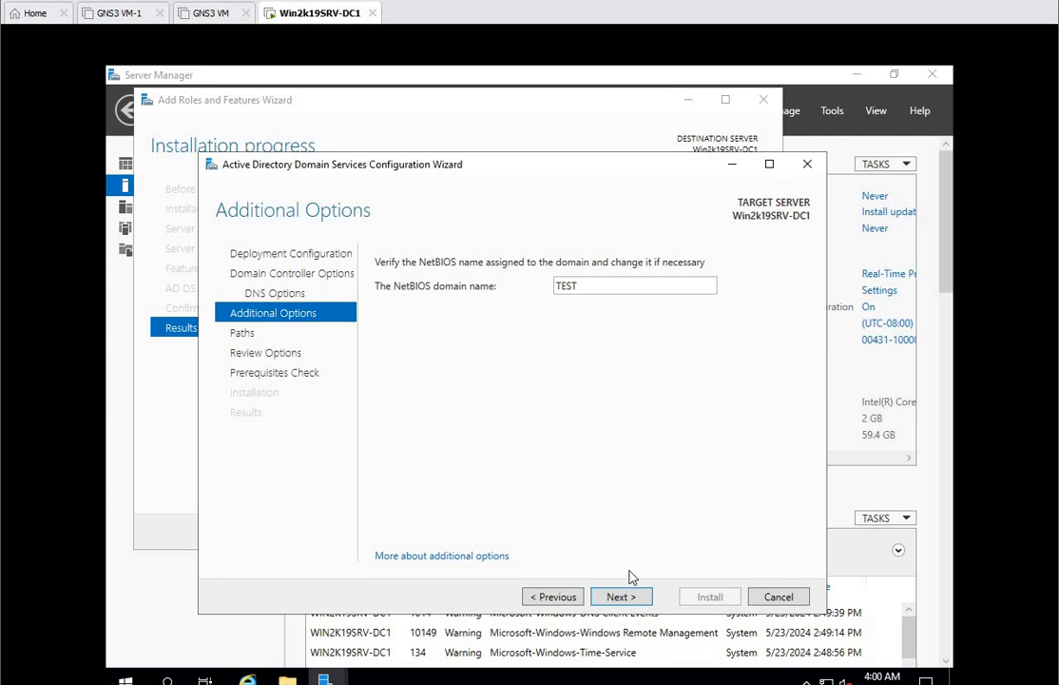
{"action": "left_click", "coordinate": [623, 597]}
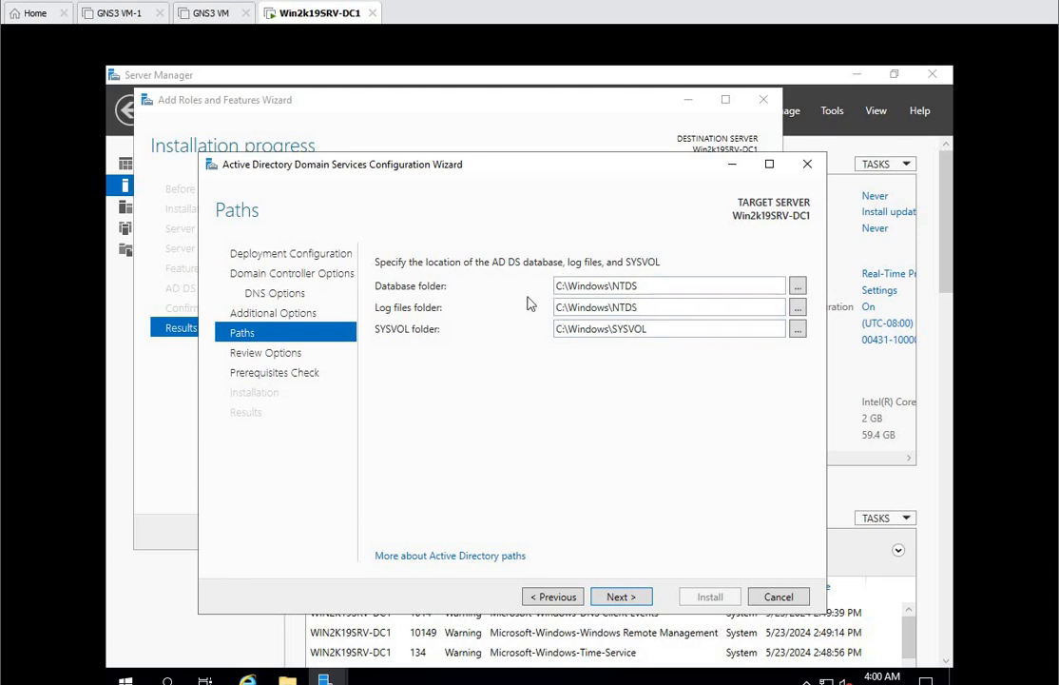
{"action": "left_click", "coordinate": [637, 599]}
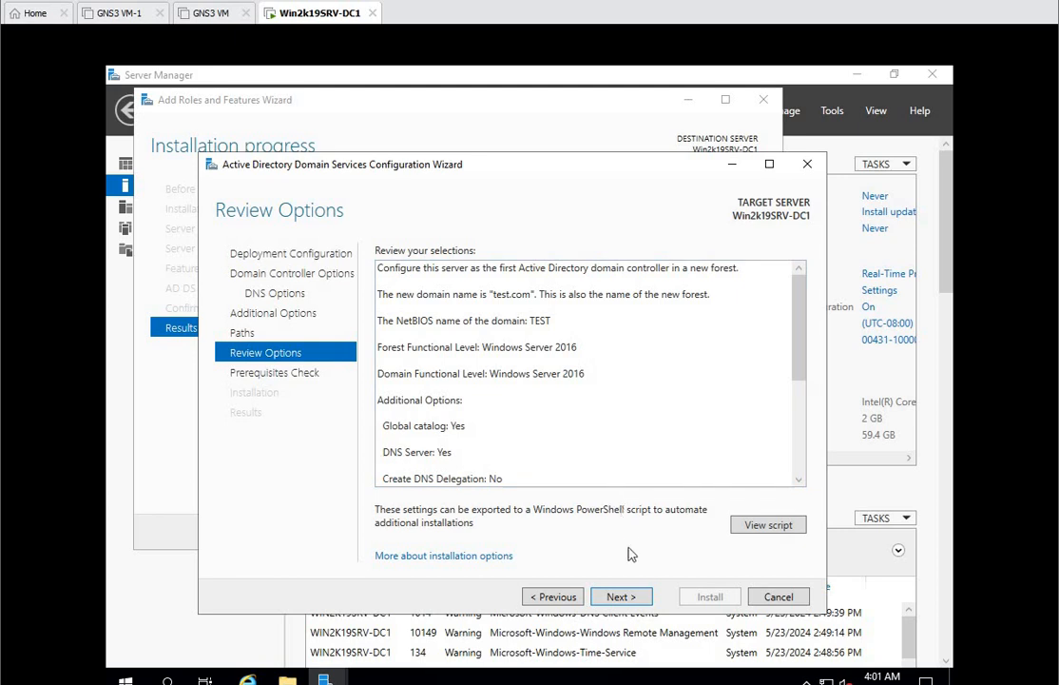
{"action": "left_click", "coordinate": [624, 596]}
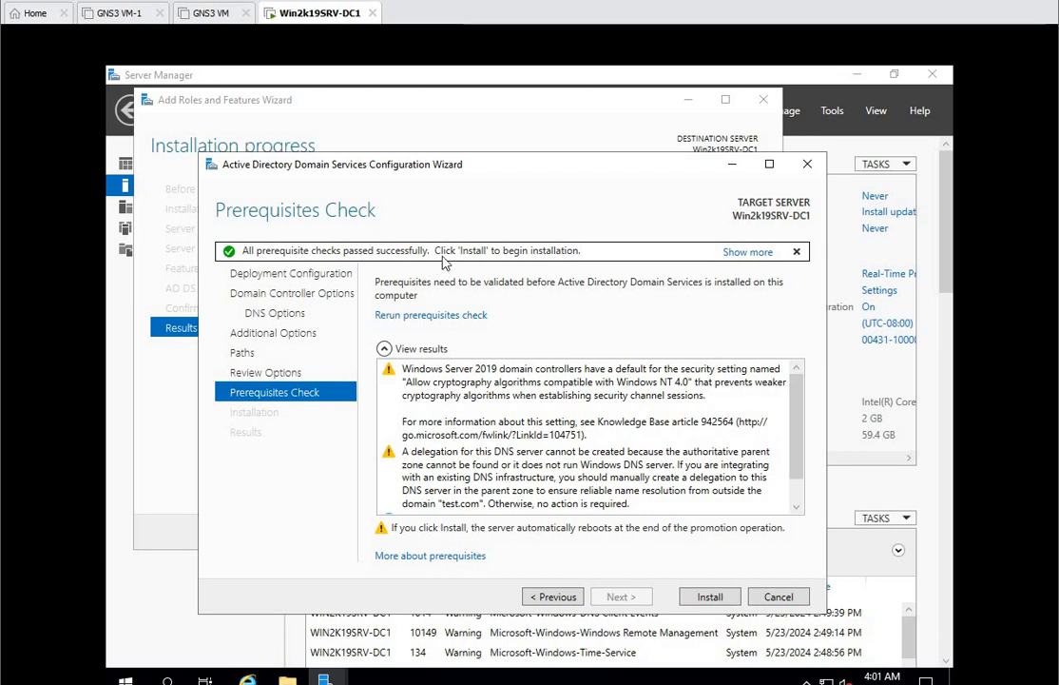
Step: Install the domain controller configuration, dismiss the sign-out notice and close the configuration wizard for the restart
{"action": "left_click", "coordinate": [709, 595]}
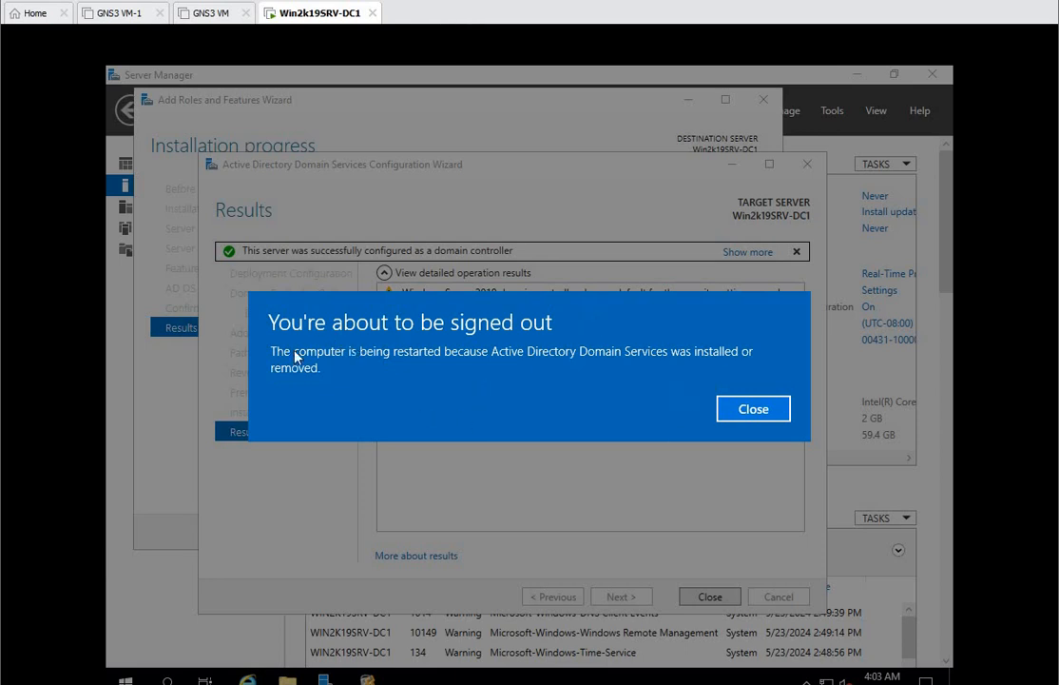
{"action": "left_click", "coordinate": [729, 409]}
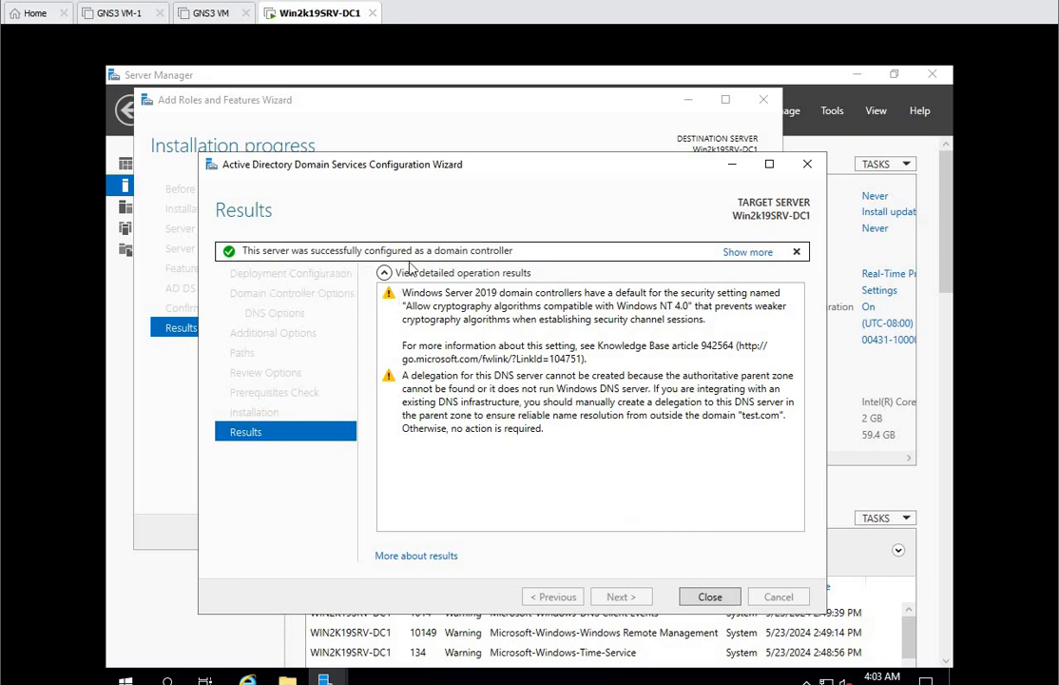
{"action": "left_click", "coordinate": [699, 597]}
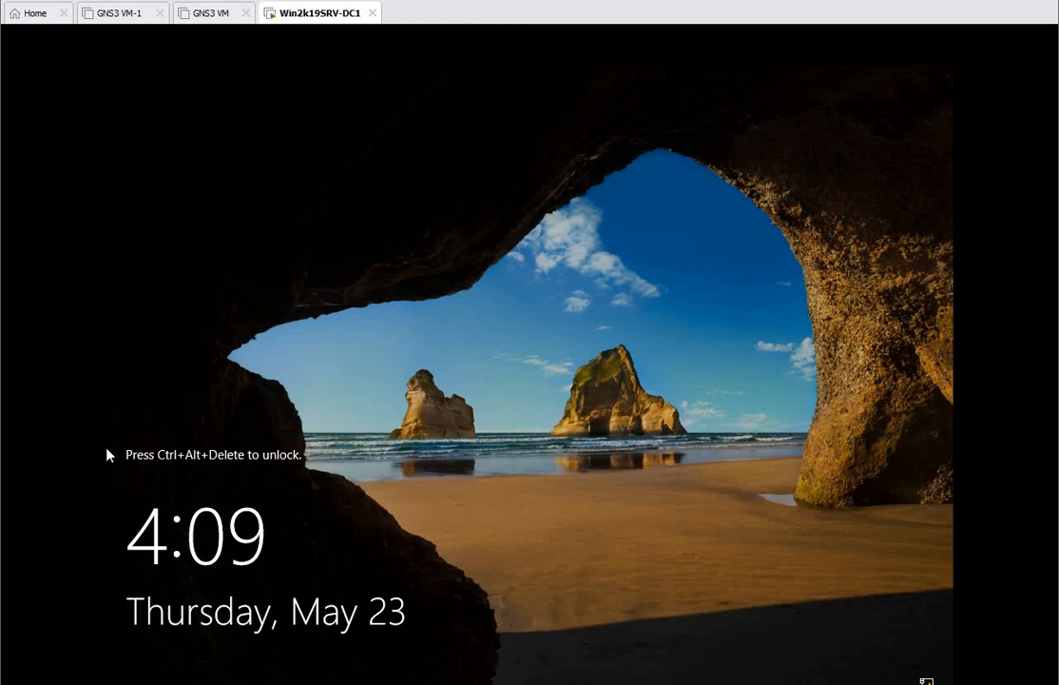
Step: Unlock the restarted server, sign in as TEST\Administrator with the account password, and show the Local Server properties
{"action": "key", "text": "ctrl+alt+Insert"}
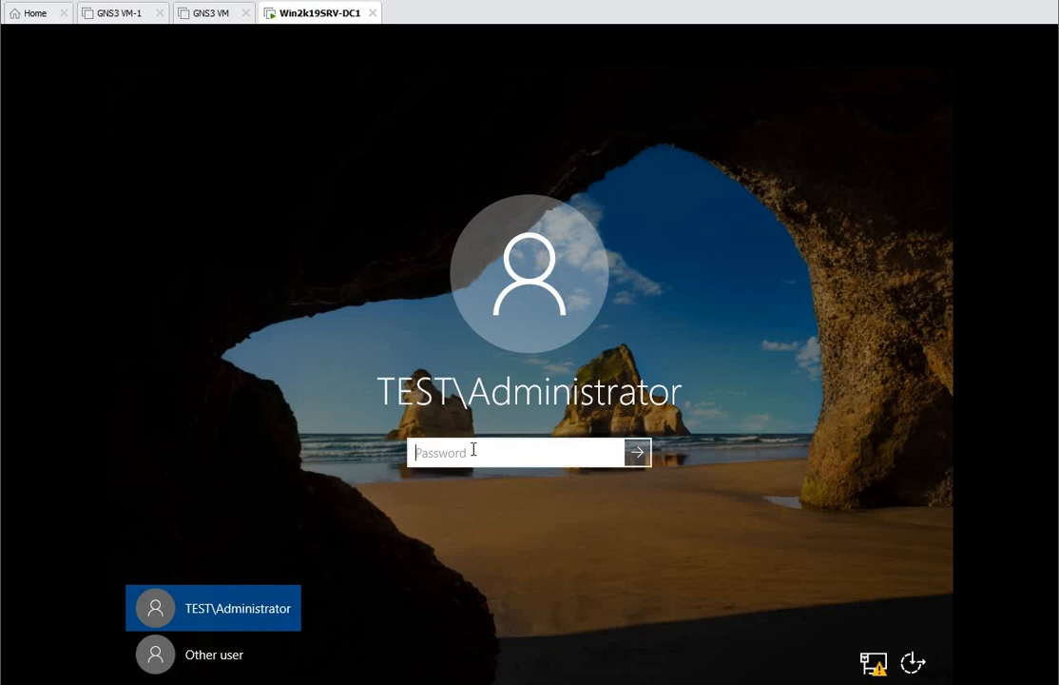
{"action": "type", "text": "********"}
{"action": "key", "text": "Return"}
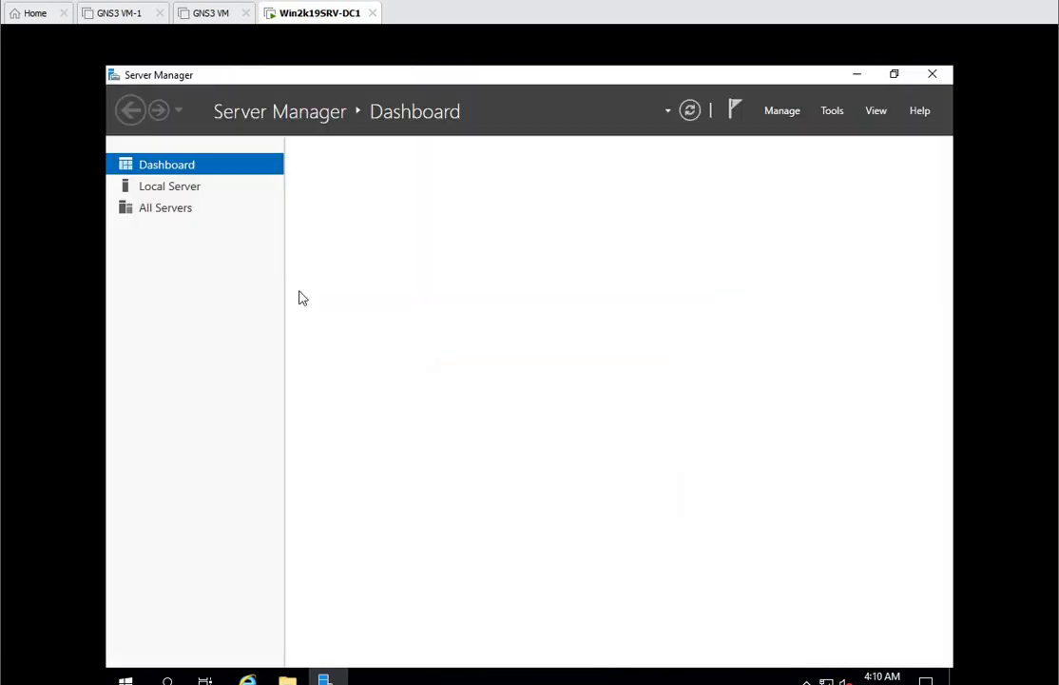
{"action": "left_click", "coordinate": [160, 188]}
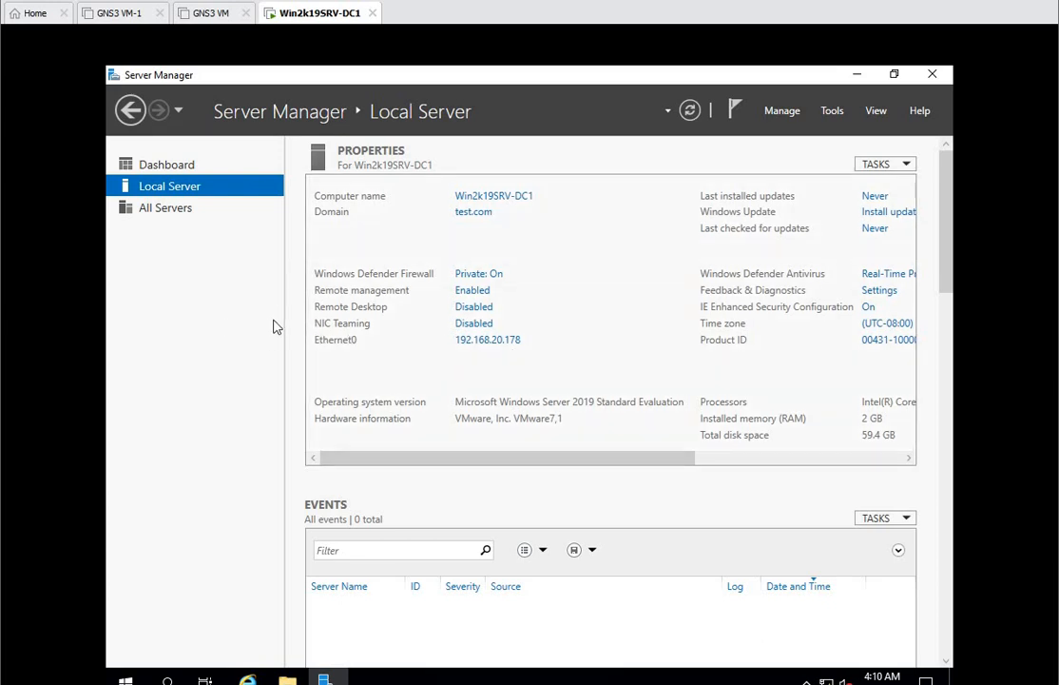
Step: Open a Command Prompt and check the signed-in account with whoami
{"action": "key", "text": "super+r"}
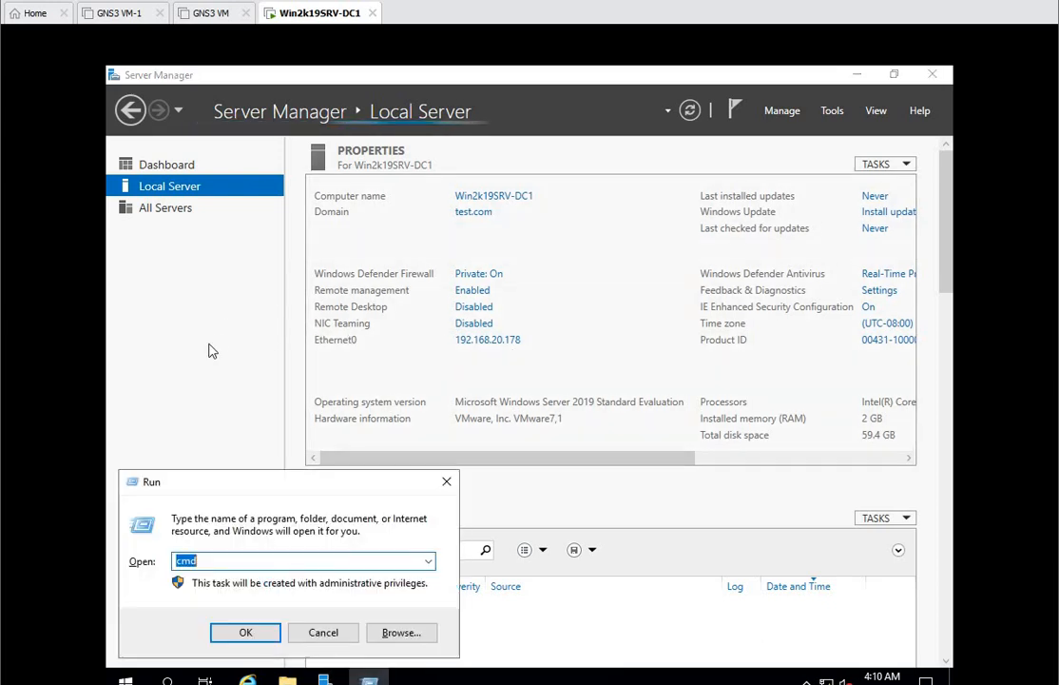
{"action": "key", "text": "Return"}
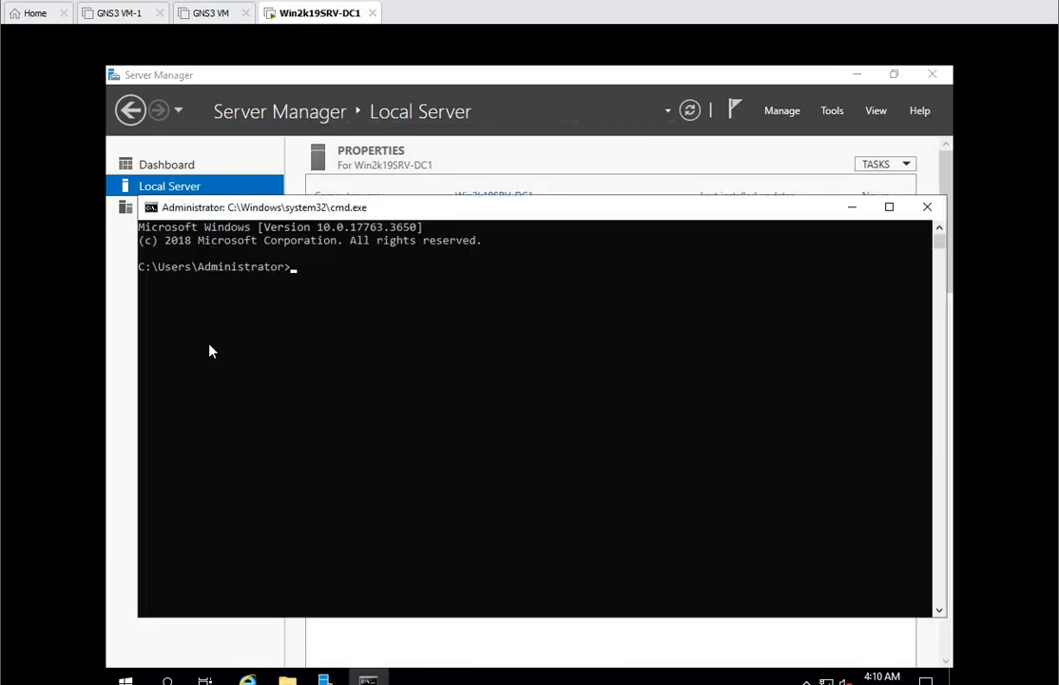
{"action": "type", "text": "whoami"}
{"action": "key", "text": "Return"}
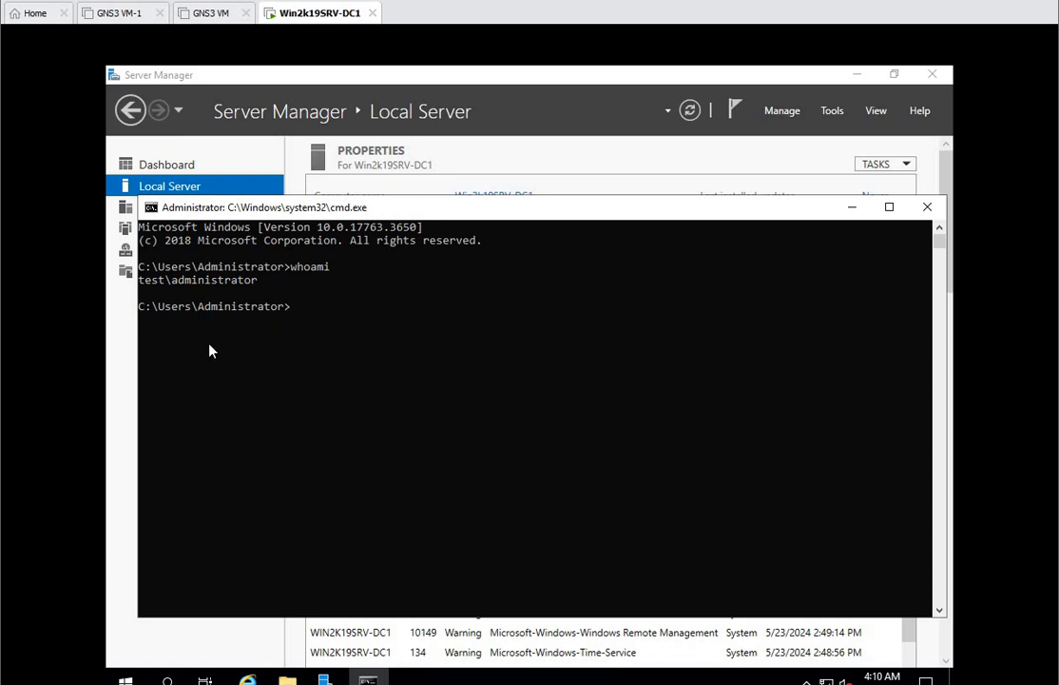
Step: Query the domain's FSMO role holders with netdom query fsmo and test name resolution with ping test.com
{"action": "type", "text": "netdom query fsmo"}
{"action": "key", "text": "Return"}
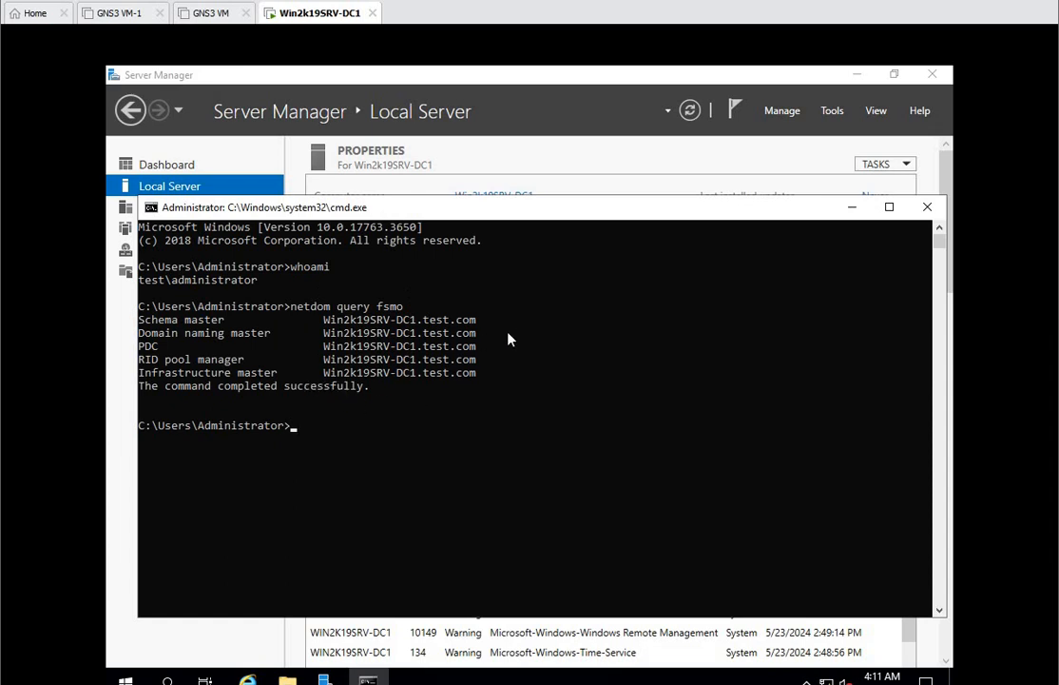
{"action": "type", "text": "ping test.com"}
{"action": "key", "text": "Return"}
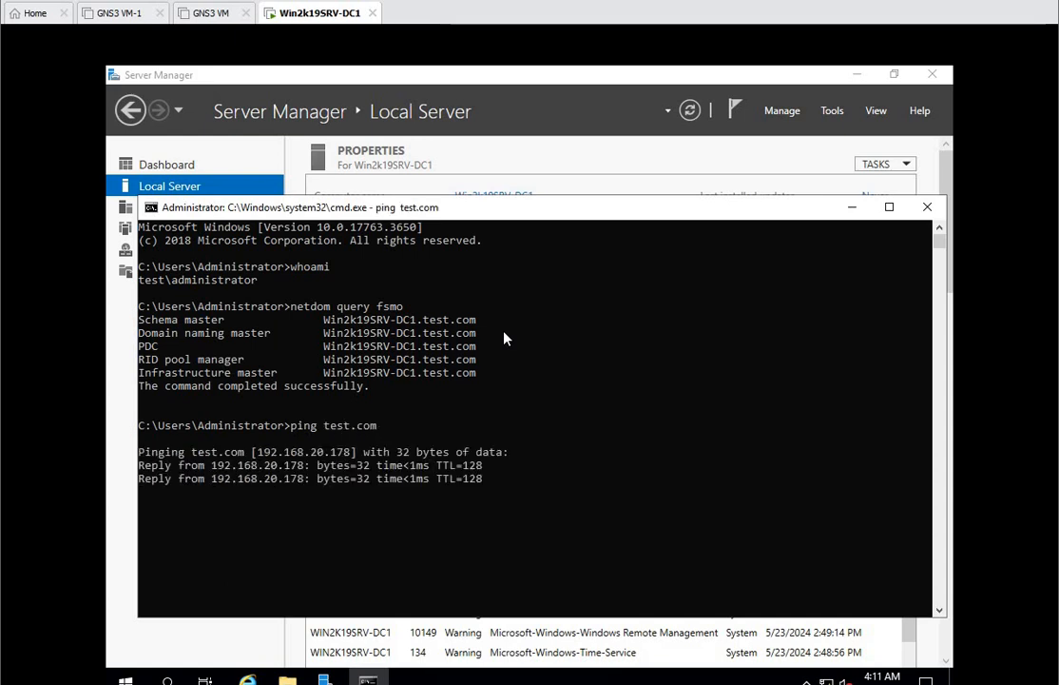